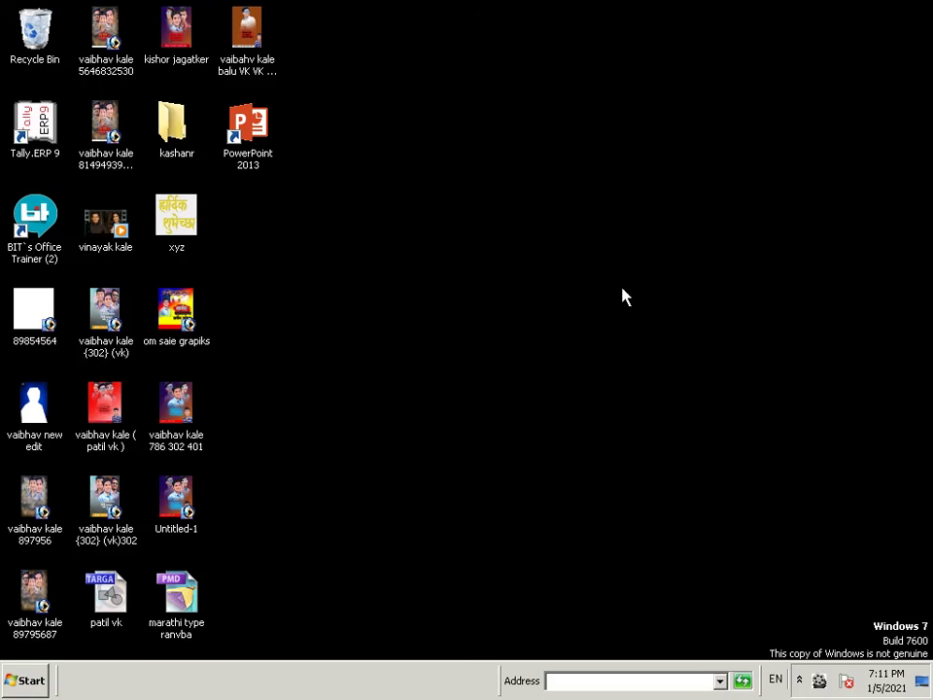
# Launch Word 2013 from the Start menu, dismiss the activation warning, and create a blank document.
pyautogui.press('super')
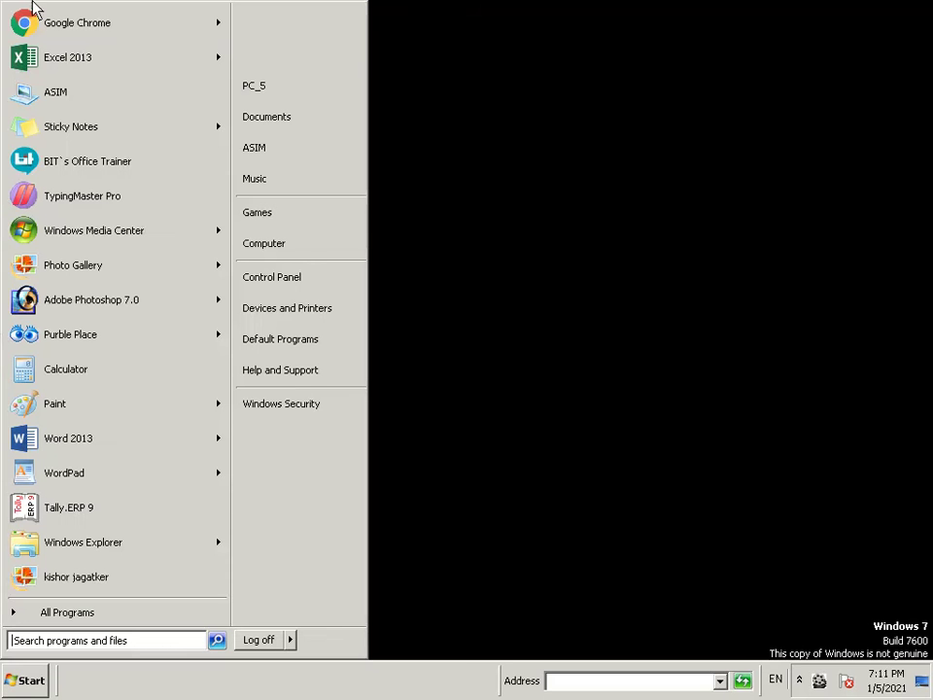
pyautogui.click(74, 445)
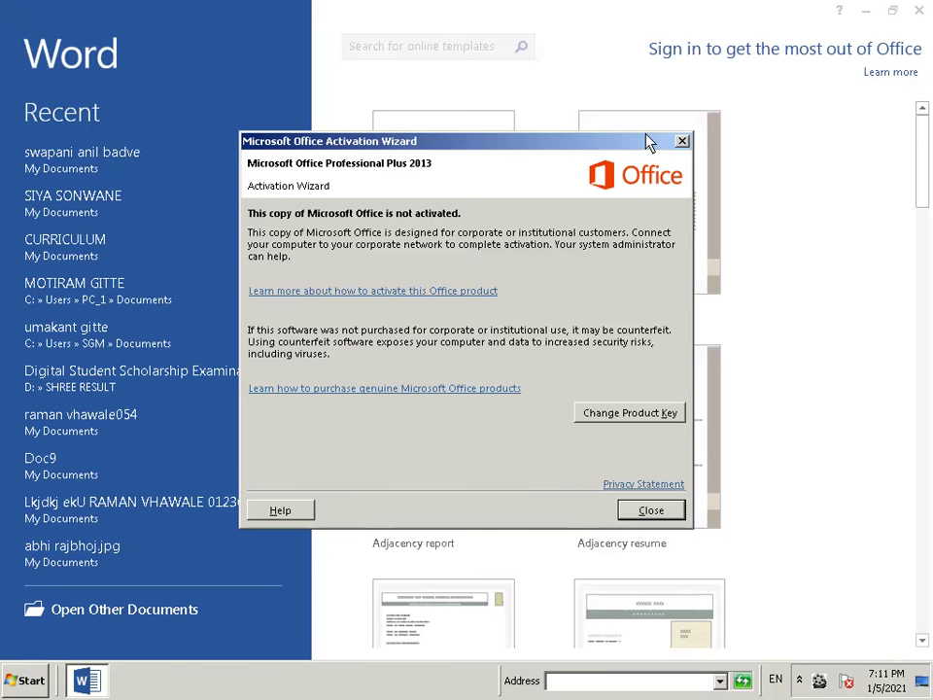
pyautogui.click(683, 142)
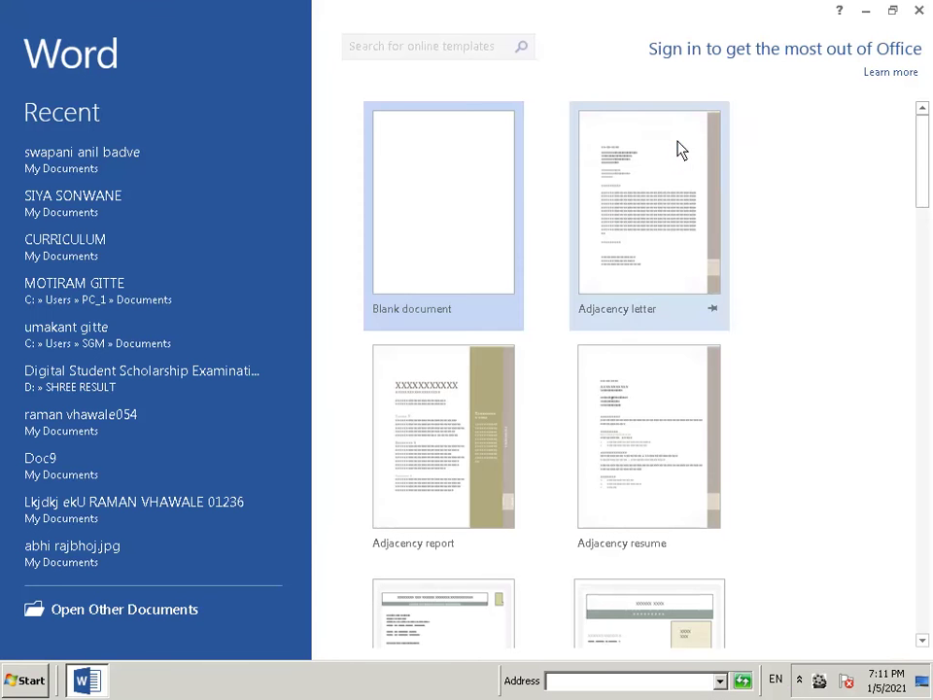
pyautogui.click(439, 198)
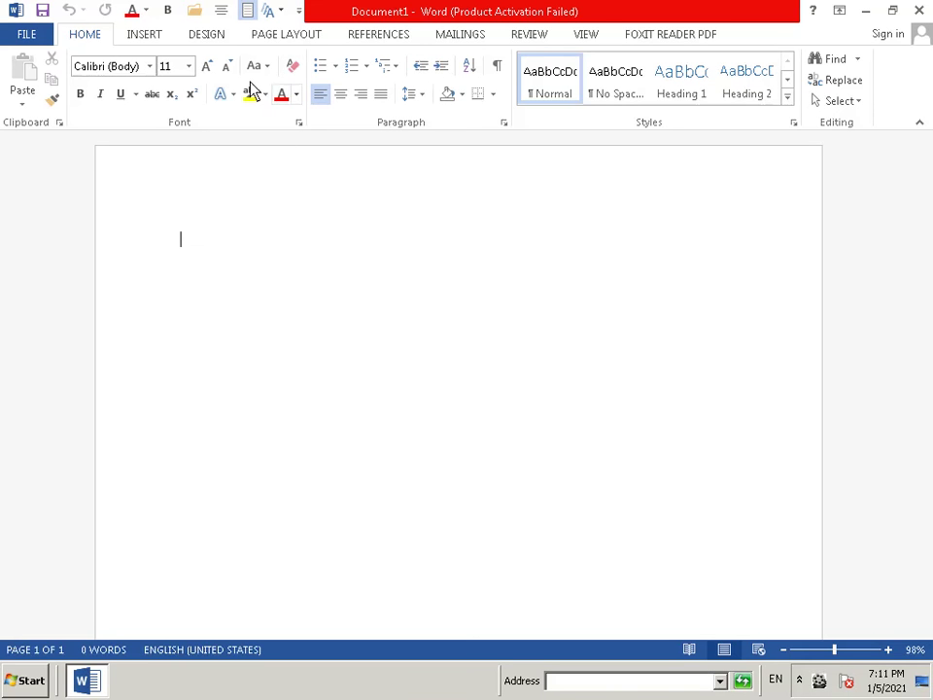
# Set the font size to 14 and type the sender's name, tab-indented toward the right.
pyautogui.click(190, 68)
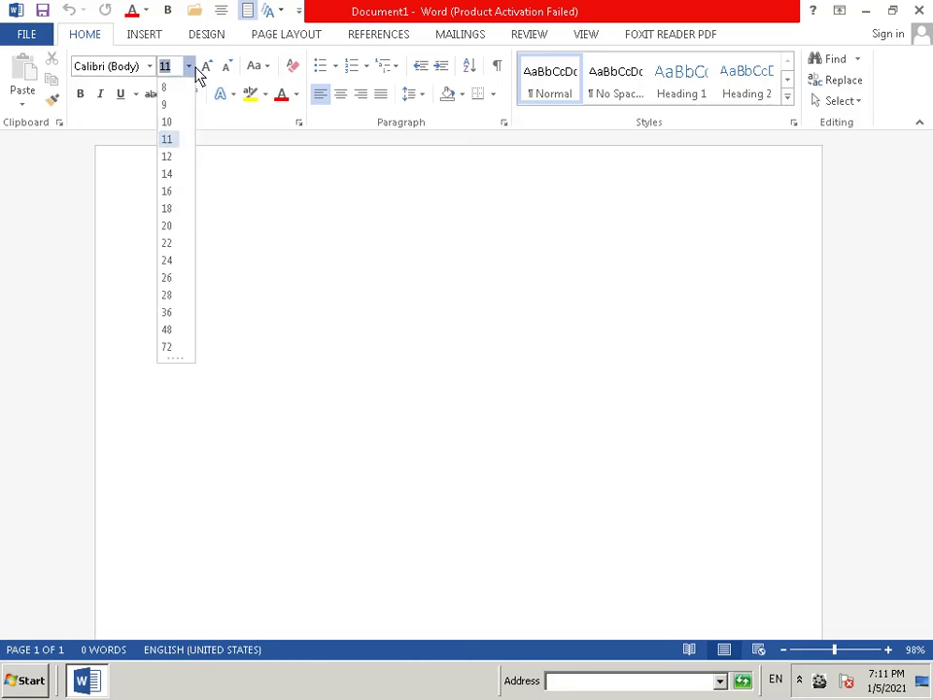
pyautogui.click(172, 175)
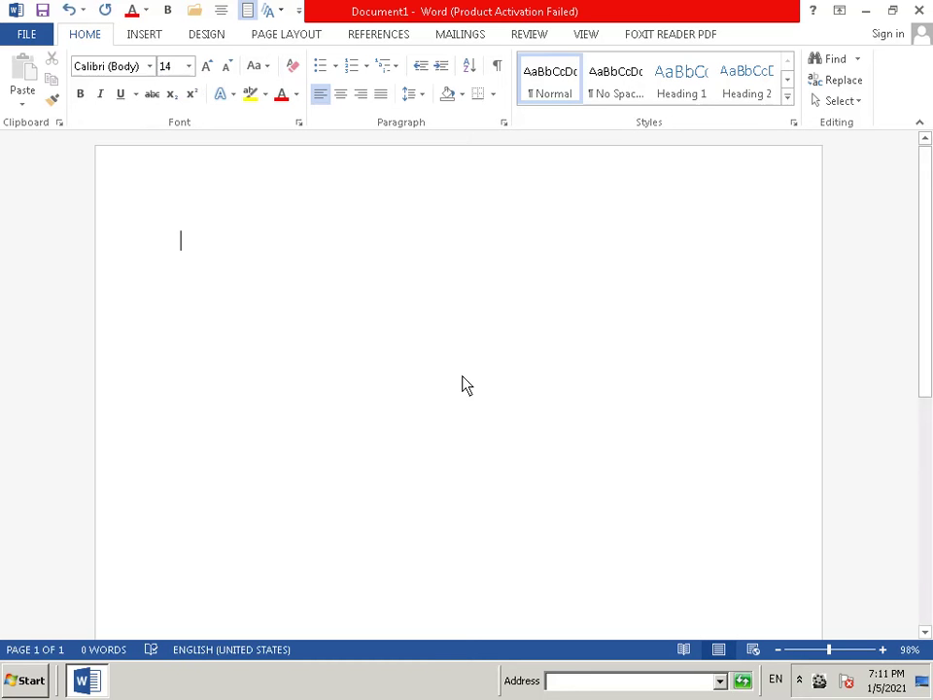
pyautogui.press('Tab')
pyautogui.press('Tab')
pyautogui.press('Tab')
pyautogui.press('Tab')
pyautogui.press('Tab')
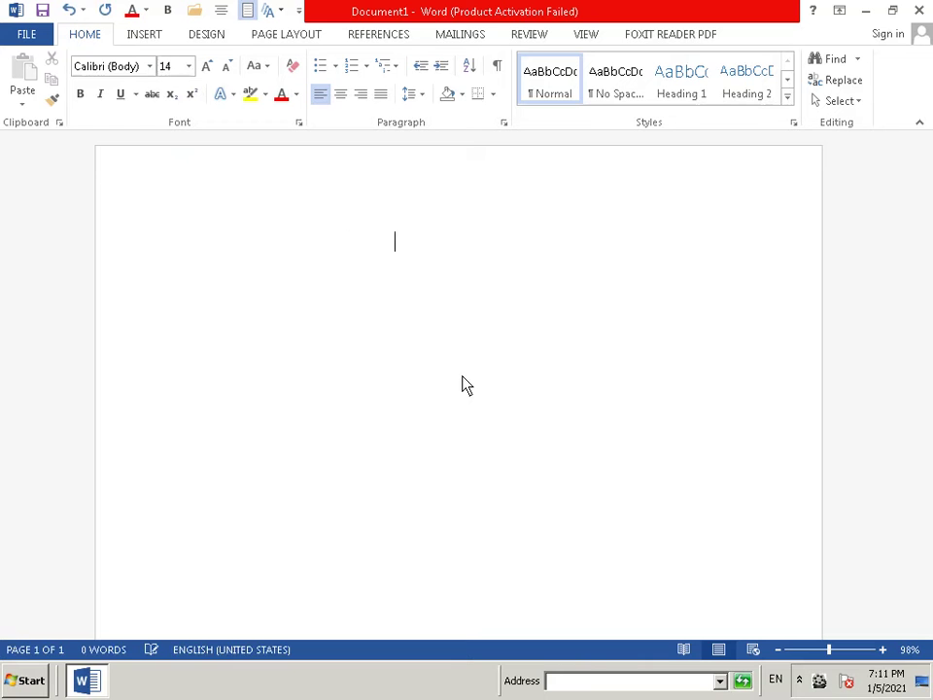
pyautogui.press('Tab')
pyautogui.press('Tab')
pyautogui.press('Tab')
pyautogui.press('Tab')
pyautogui.write('A')
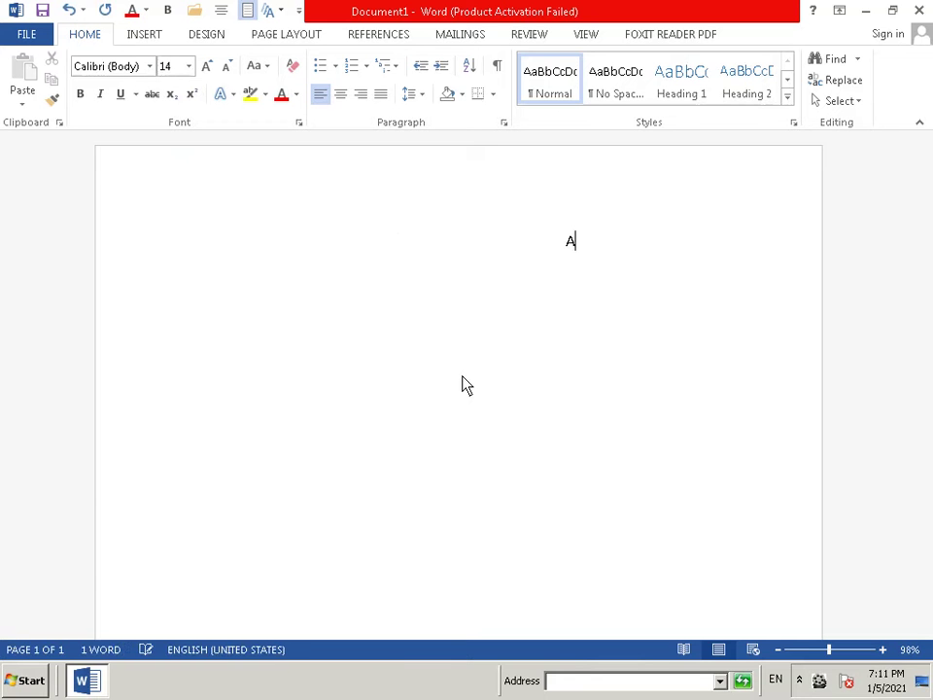
pyautogui.write('DIT')
pyautogui.write('Y')
pyautogui.write('A SH')
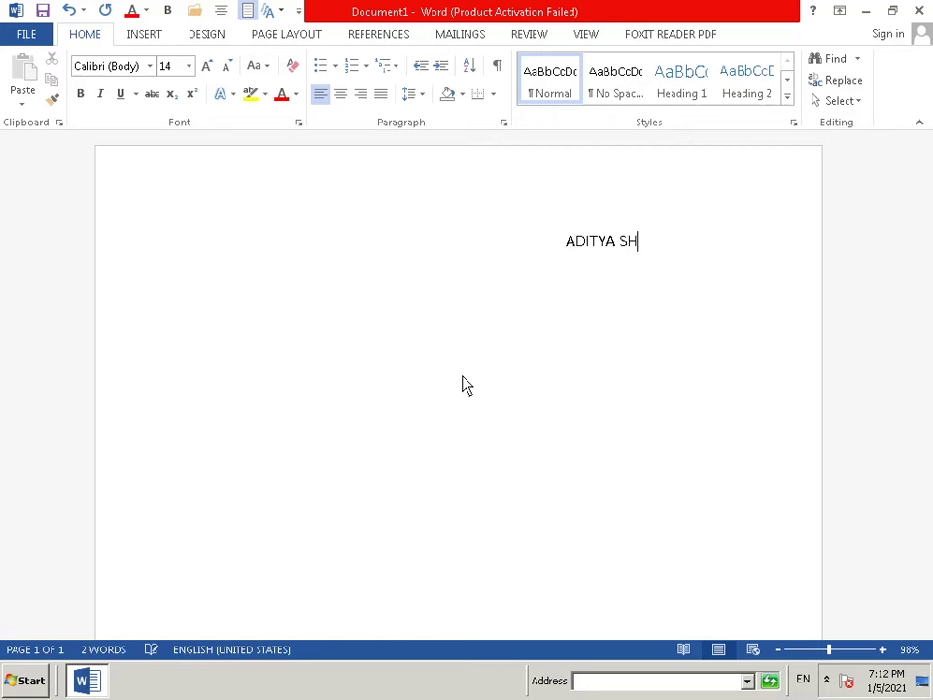
pyautogui.write('AARMA')
pyautogui.press('BackSpace')
pyautogui.press('BackSpace')
pyautogui.press('BackSpace')
pyautogui.press('BackSpace')
pyautogui.write('RM')
pyautogui.write('A')
pyautogui.write(',')
pyautogui.press('Return')
# Add the sender's first address line with the plot number on a tab-indented line.
pyautogui.click(362, 94)
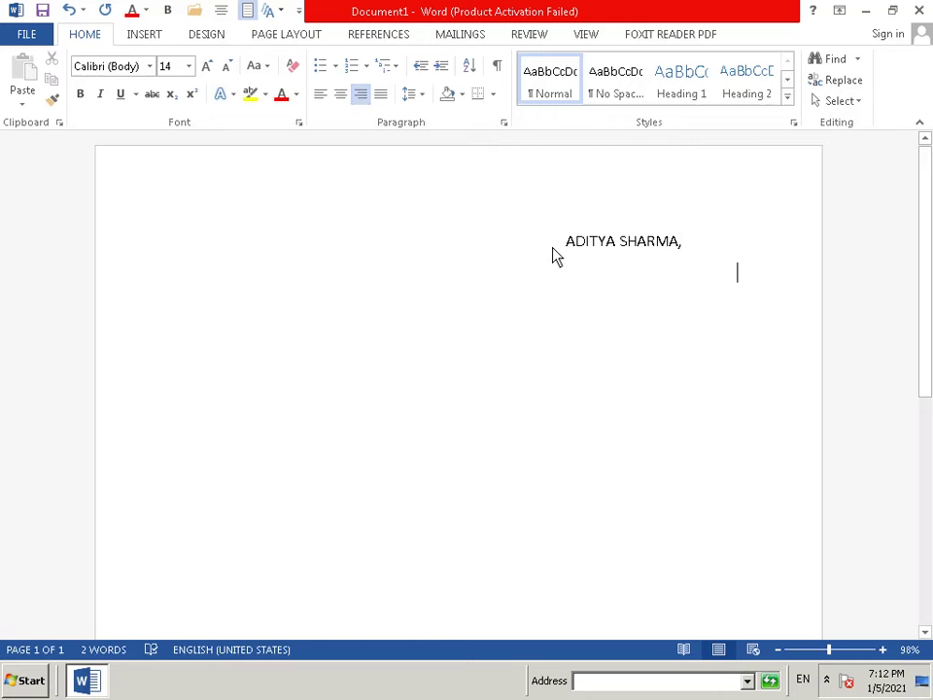
pyautogui.click(323, 97)
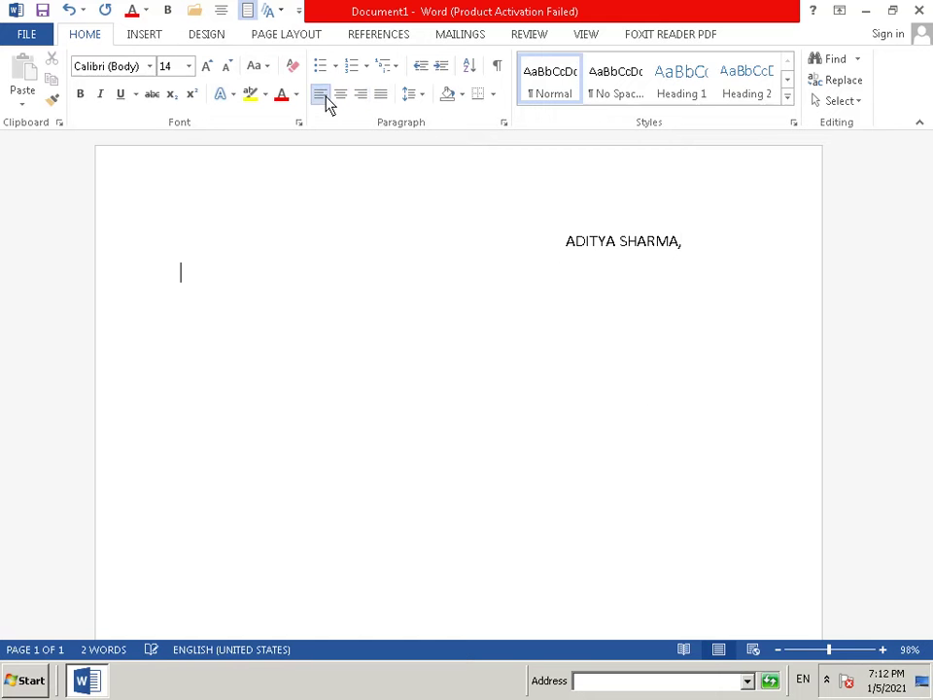
pyautogui.press('Tab')
pyautogui.press('Tab')
pyautogui.press('Tab')
pyautogui.press('Tab')
pyautogui.press('Tab')
pyautogui.press('Tab')
pyautogui.press('Tab')
pyautogui.press('Tab')
pyautogui.press('Tab')
pyautogui.write('P')
pyautogui.write('LOTY')
pyautogui.press('BackSpace')
pyautogui.write('N')
pyautogui.write('O ')
pyautogui.write('40')
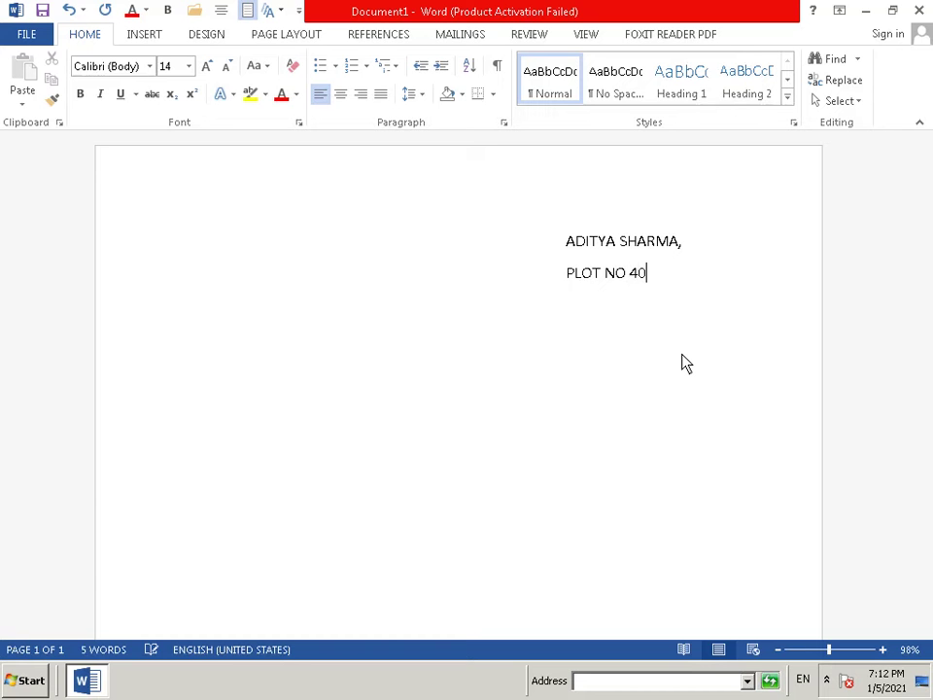
pyautogui.write(',')
pyautogui.press('Return')
# Add the sender's road and city lines, each tab-indented under the address.
pyautogui.write("'")
pyautogui.press('BackSpace')
pyautogui.press('Tab')
pyautogui.press('Tab')
pyautogui.press('Tab')
pyautogui.press('Tab')
pyautogui.press('Tab')
pyautogui.press('Tab')
pyautogui.press('Tab')
pyautogui.press('Tab')
pyautogui.press('Tab')
pyautogui.write('OR')
pyautogui.write('THE')
pyautogui.write('R')
pyautogui.write(' RO')
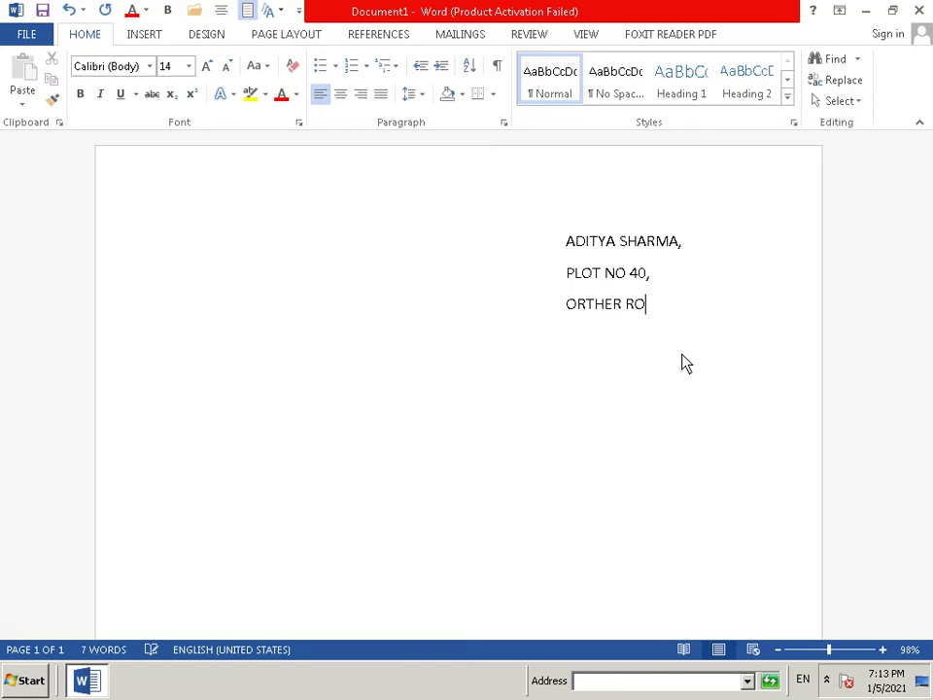
pyautogui.write('AD')
pyautogui.press('Return')
pyautogui.press('Tab')
pyautogui.press('Tab')
pyautogui.press('Tab')
pyautogui.press('Tab')
pyautogui.press('Tab')
pyautogui.press('Tab')
pyautogui.press('Tab')
pyautogui.press('Tab')
pyautogui.press('Tab')
pyautogui.write('MU')
pyautogui.write('M')
pyautogui.write('B')
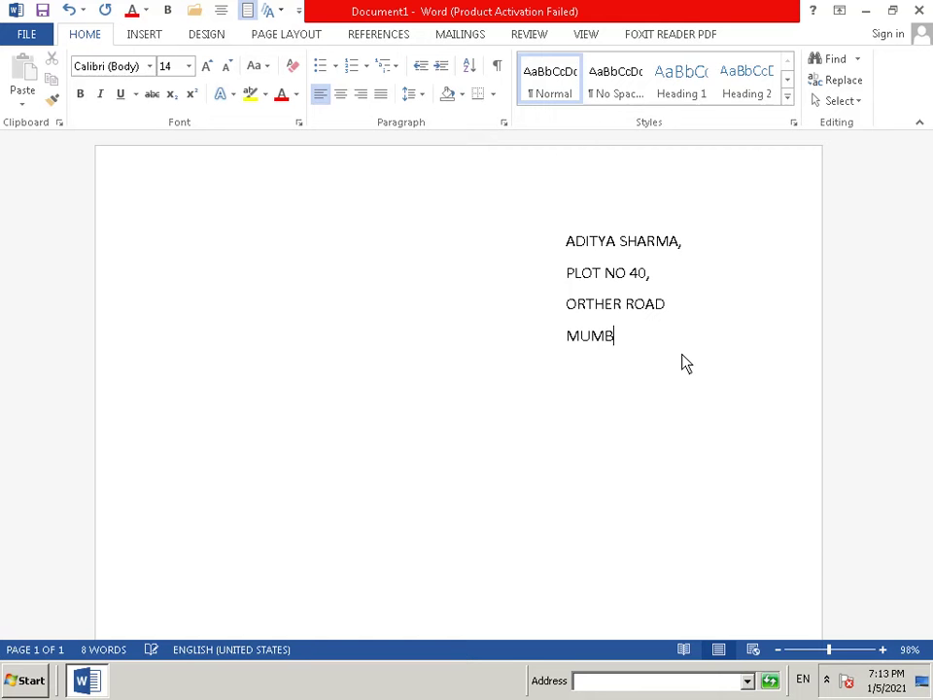
pyautogui.write('AI')
pyautogui.write('9')
pyautogui.press('BackSpace')
# Finish the sender's city line with '(W)' and start the recipient block with 'TO,'.
pyautogui.write('(')
pyautogui.write('W)')
pyautogui.press('Return')
pyautogui.write('TR')
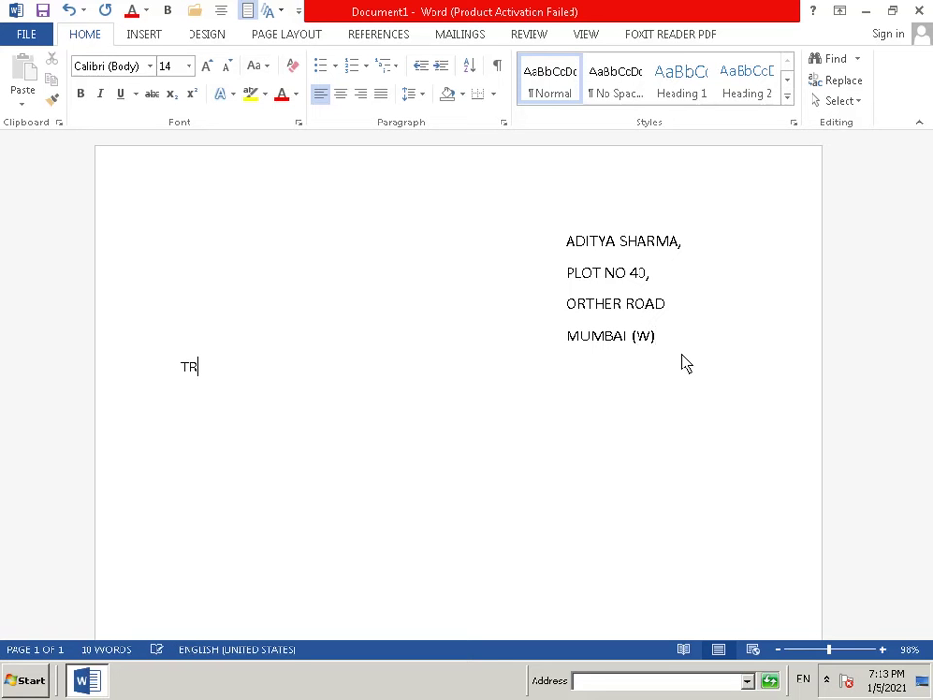
pyautogui.press('BackSpace')
pyautogui.write('O')
pyautogui.write(',')
pyautogui.press('Return')
# Type the recipient name 'Bhartiya book shop,'.
pyautogui.write('BH')
pyautogui.write('A')
pyautogui.press('BackSpace')
pyautogui.press('BackSpace')
pyautogui.write('h')
pyautogui.write('s')
pyautogui.press('BackSpace')
pyautogui.write('a')
pyautogui.write('rt')
pyautogui.write('iya')
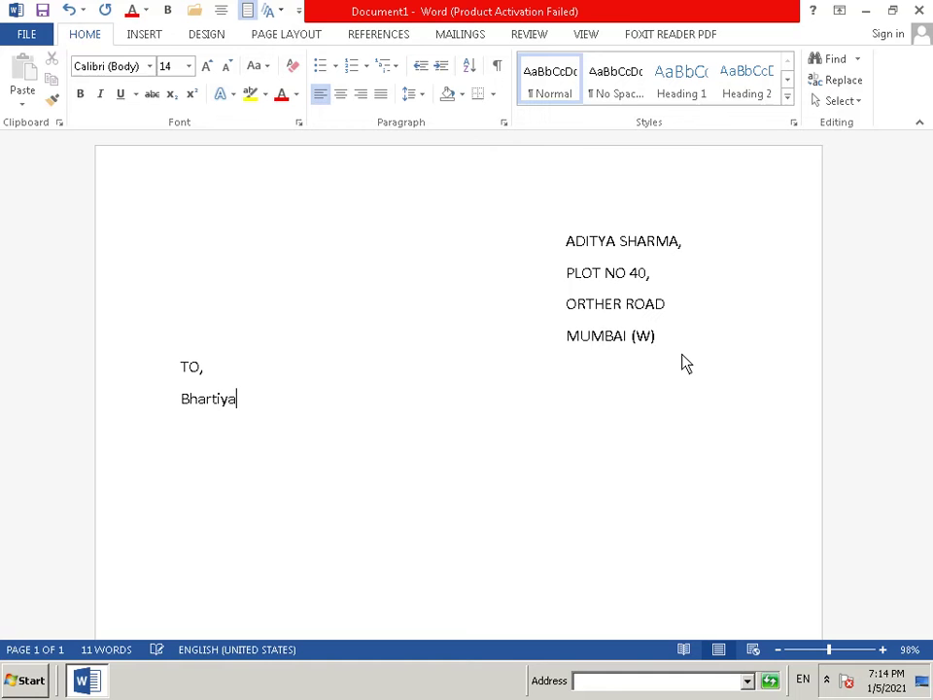
pyautogui.write(' b')
pyautogui.write('ook ')
pyautogui.write('sh')
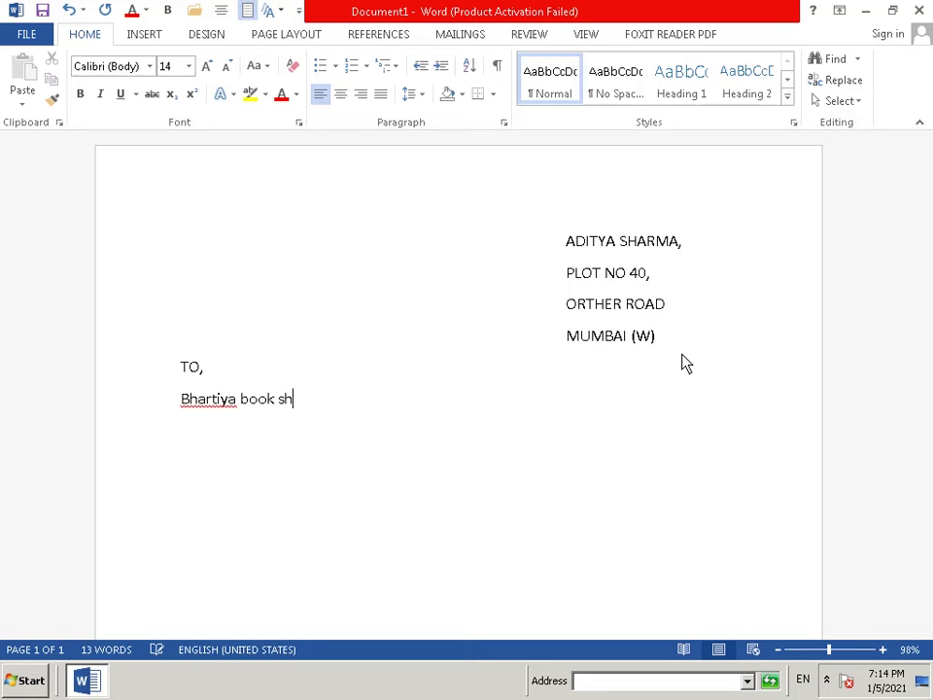
pyautogui.write('op')
pyautogui.write(',')
pyautogui.press('Return')
# Add the shop's locality and city address lines.
pyautogui.write('S')
pyautogui.write('h')
pyautogui.write('iv')
pyautogui.write('aji')
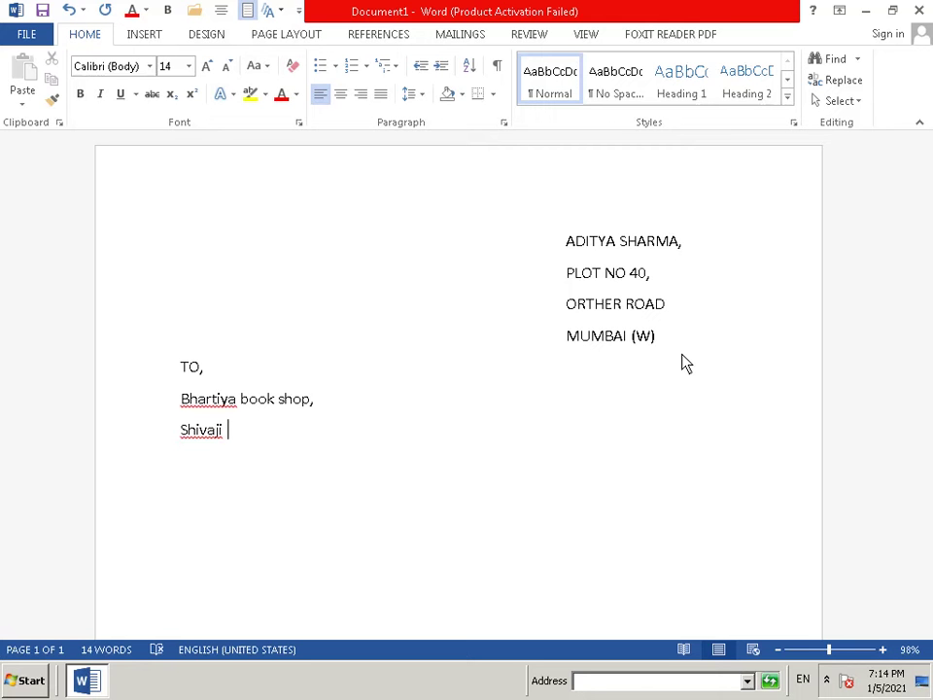
pyautogui.write(' N')
pyautogui.write('a')
pyautogui.write('g')
pyautogui.write('er')
pyautogui.press('BackSpace')
pyautogui.press('BackSpace')
pyautogui.write('ar')
pyautogui.press('Return')
pyautogui.write('p\\')
pyautogui.press('BackSpace')
pyautogui.press('BackSpace')
pyautogui.write('P')
pyautogui.write('une')
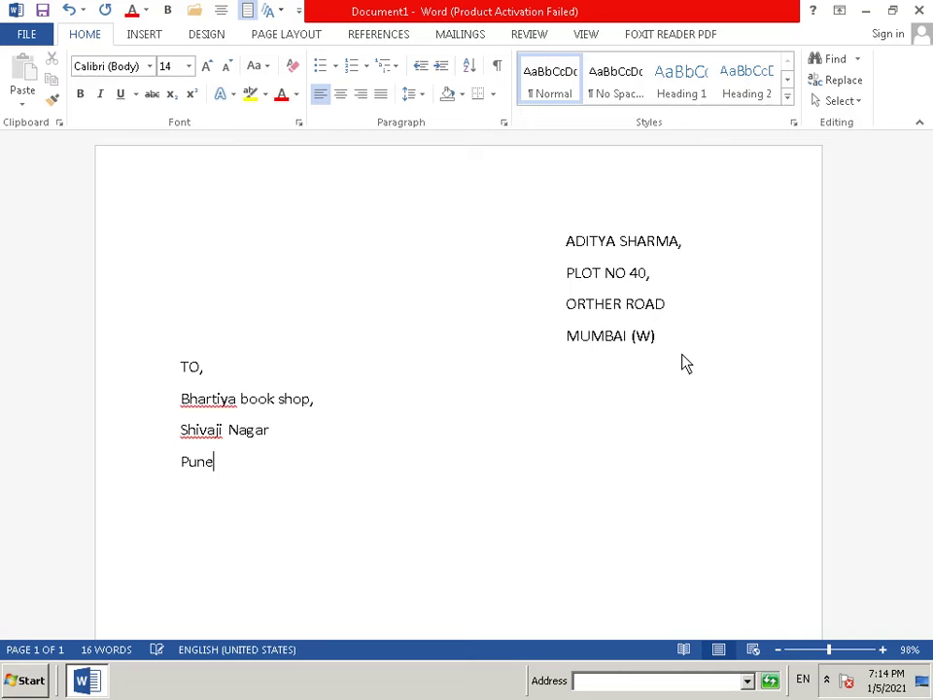
pyautogui.write('.')
# Start an indented 'Subject :' line below the recipient address.
pyautogui.press('Return')
pyautogui.press('Tab')
pyautogui.press('Tab')
pyautogui.press('Tab')
pyautogui.press('Tab')
pyautogui.press('BackSpace')
pyautogui.press('BackSpace')
pyautogui.press('BackSpace')
pyautogui.write('SU')
pyautogui.press('BackSpace')
pyautogui.write('u')
pyautogui.write('b')
pyautogui.write('jec')
pyautogui.write('t ')
pyautogui.write(':')
pyautogui.write('e')
# Type 'Enqurity and purchase of books.' after 'Subject :' and leave a blank line below.
pyautogui.press('BackSpace')
pyautogui.write('E')
pyautogui.write('n')
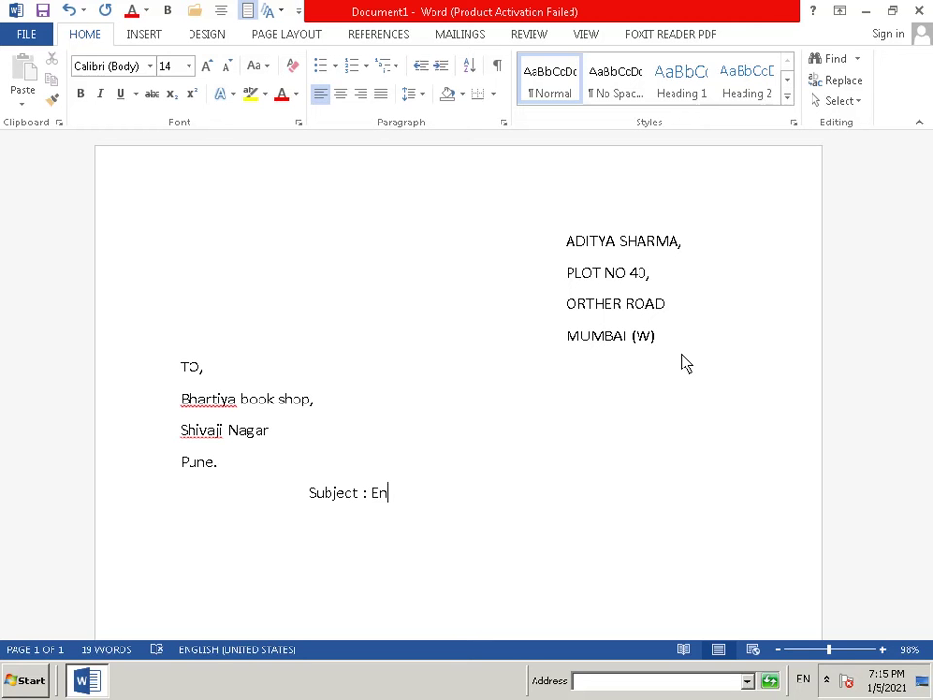
pyautogui.write('q')
pyautogui.write('ur')
pyautogui.write('it')
pyautogui.write('y ')
pyautogui.write('and ')
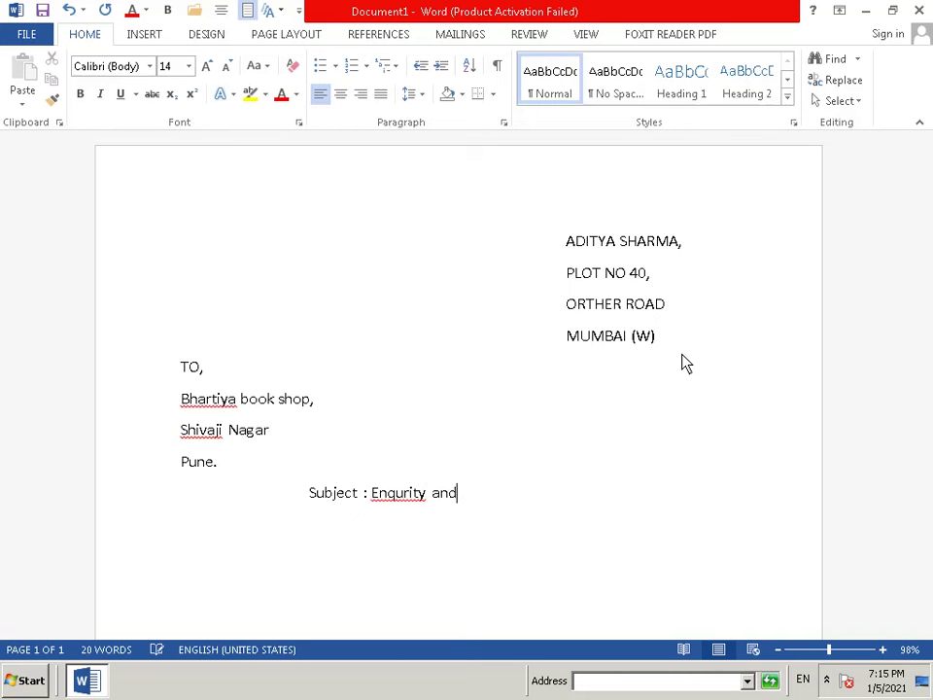
pyautogui.write('p')
pyautogui.write('ue')
pyautogui.press('BackSpace')
pyautogui.write('rch')
pyautogui.write('a')
pyautogui.write('se')
pyautogui.write(' o')
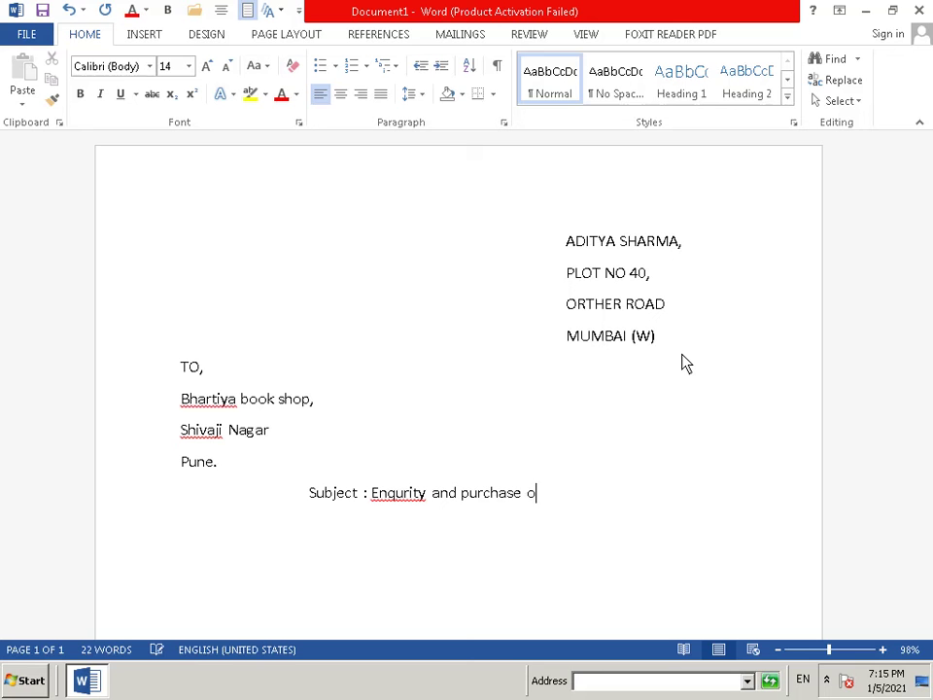
pyautogui.write('f b')
pyautogui.write('ook')
pyautogui.write('s')
pyautogui.write('.')
pyautogui.press('Return')
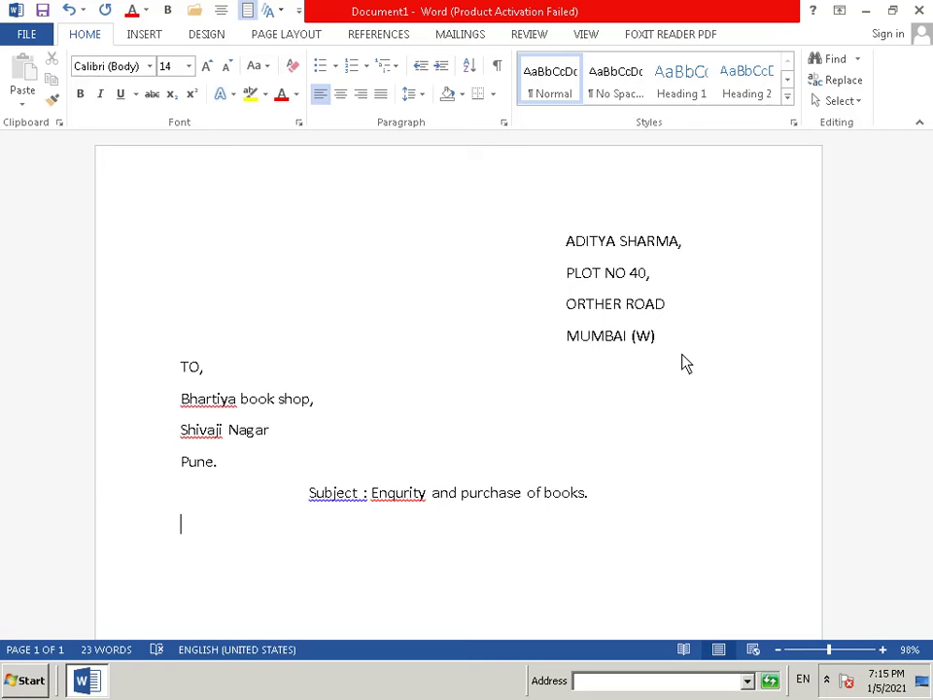
pyautogui.press('Return')
# Write the salutation 'Dear Sir,' and indent the first body line.
pyautogui.write('D')
pyautogui.write('e')
pyautogui.write('ar')
pyautogui.write(' Si')
pyautogui.write('r.')
pyautogui.press('BackSpace')
pyautogui.write(',')
pyautogui.press('Return')
pyautogui.press('Tab')
# Type 'I am a teacher of computer in Famous Collage, Mumbai.' and begin 'I want a'.
pyautogui.write('I ')
pyautogui.write('a')
pyautogui.press('BackSpace')
pyautogui.write('a')
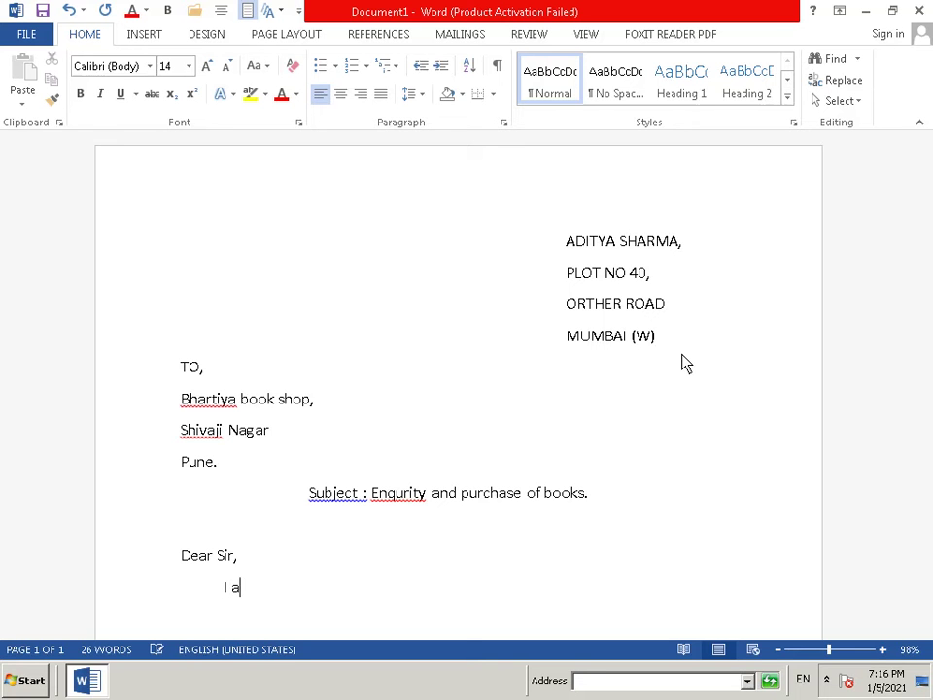
pyautogui.write('m')
pyautogui.write(' at')
pyautogui.press('BackSpace')
pyautogui.write('te')
pyautogui.write('ax')
pyautogui.press('BackSpace')
pyautogui.write('c')
pyautogui.write('her')
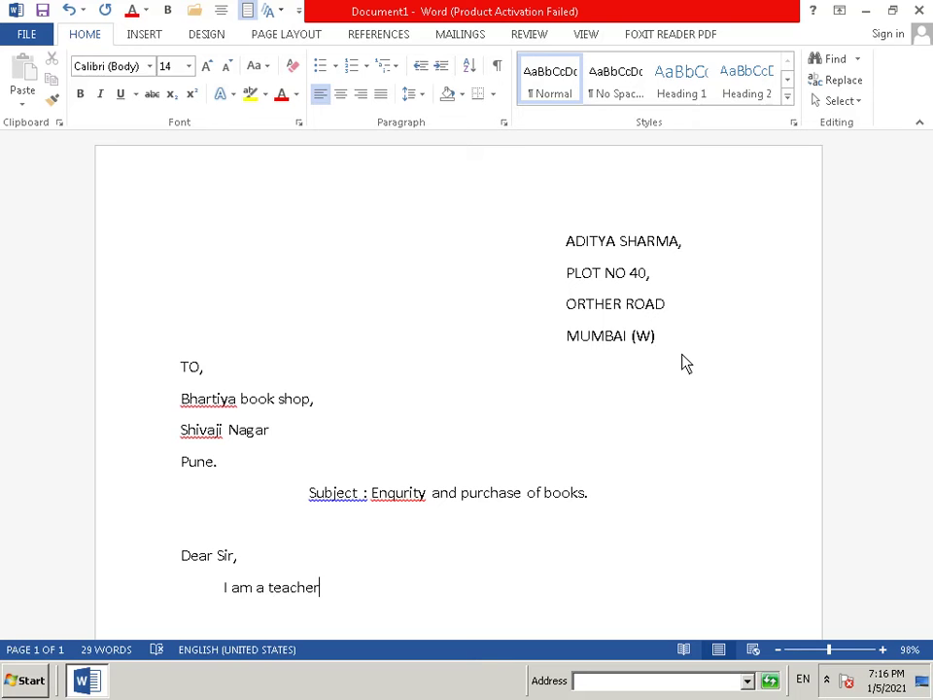
pyautogui.write(' o')
pyautogui.write('f ')
pyautogui.write('c')
pyautogui.write('o')
pyautogui.press('BackSpace')
pyautogui.press('BackSpace')
pyautogui.write('comp')
pyautogui.write('uter')
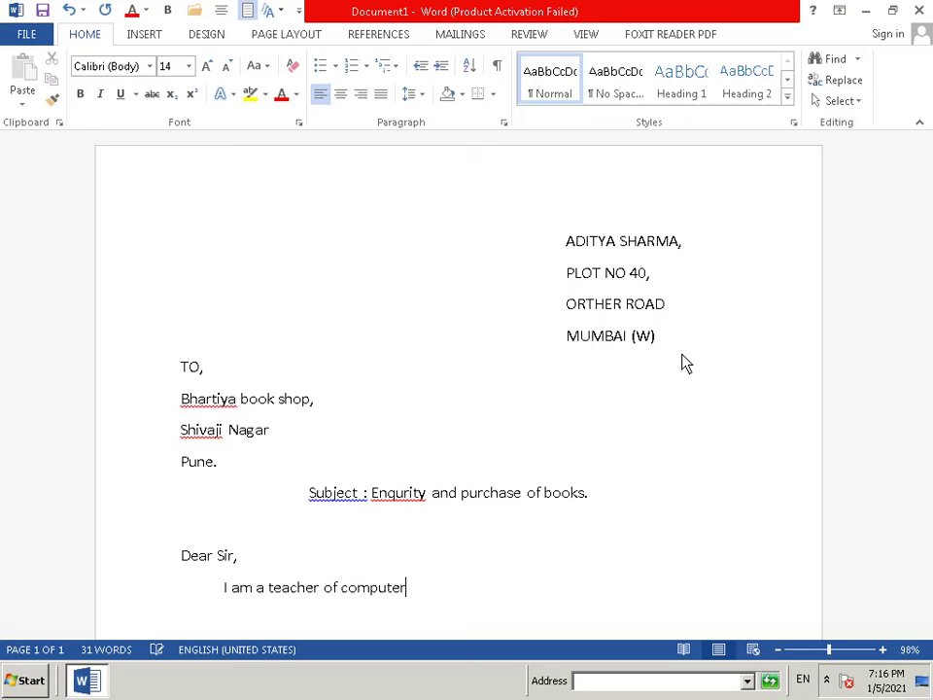
pyautogui.write(' i')
pyautogui.write('n ')
pyautogui.write('F')
pyautogui.write('amo')
pyautogui.write('us')
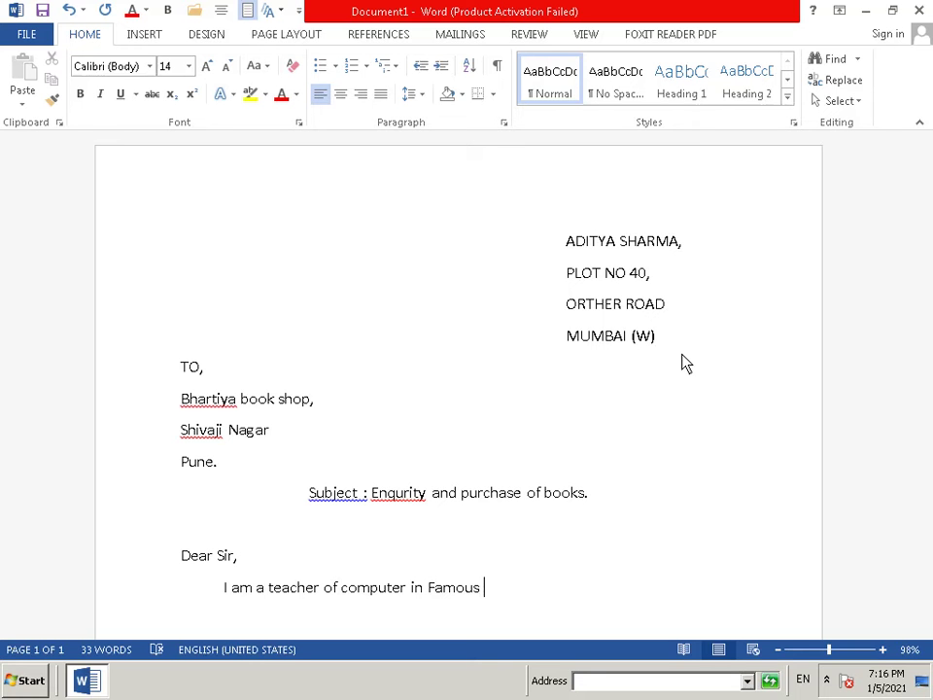
pyautogui.write(' Cl')
pyautogui.press('BackSpace')
pyautogui.write('ol')
pyautogui.write('lag')
pyautogui.write('e')
pyautogui.press('BackSpace')
pyautogui.write(', ')
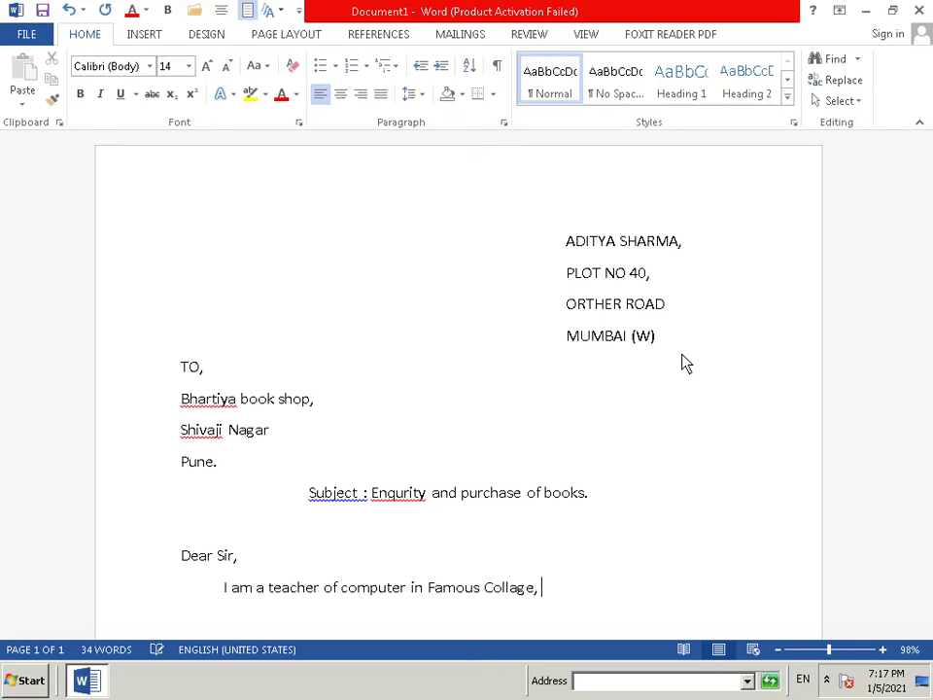
pyautogui.write('Mumbai. I')
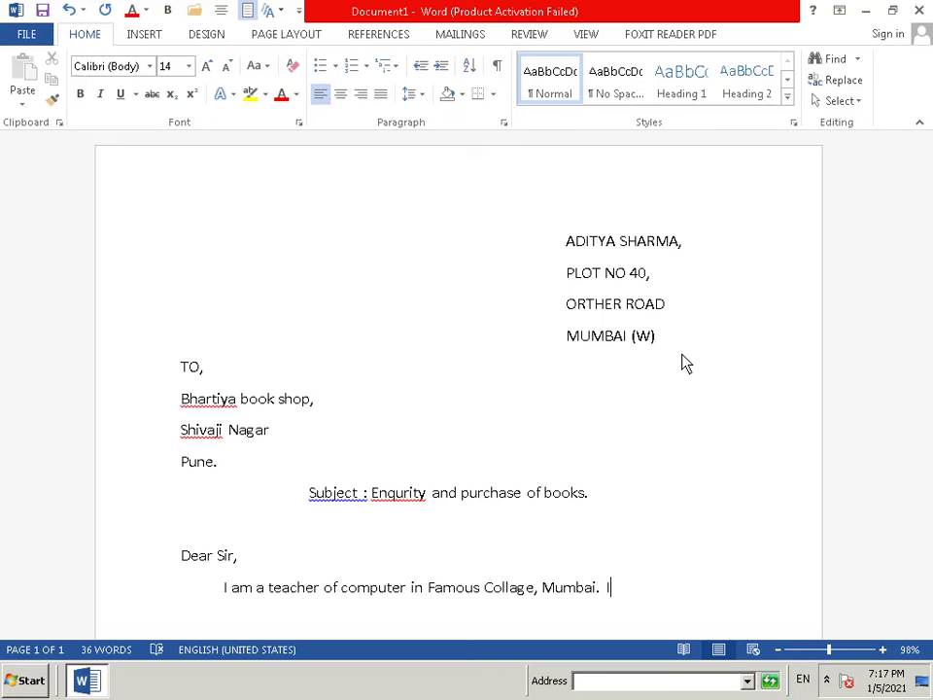
pyautogui.write(' w')
pyautogui.write('a')
pyautogui.write('nt')
pyautogui.write(' a')
# Add sentences about needing important books unavailable in Mumbai, ending 'Following is list of those Books.'.
pyautogui.press('BackSpace')
pyautogui.write('so')
pyautogui.write('me')
pyautogui.write(' im')
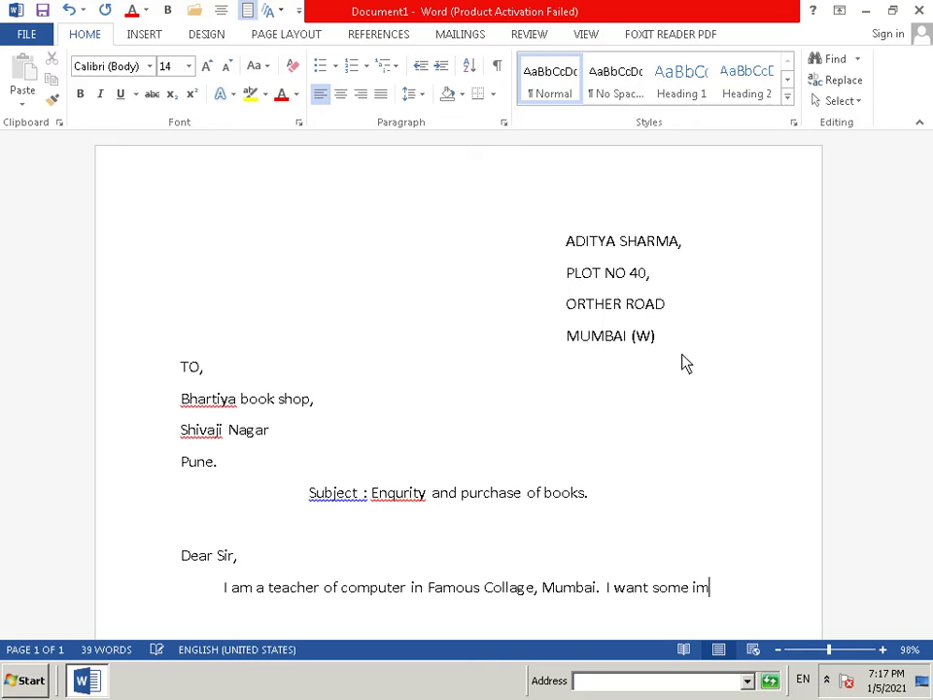
pyautogui.write('p')
pyautogui.write('o')
pyautogui.write('rtan')
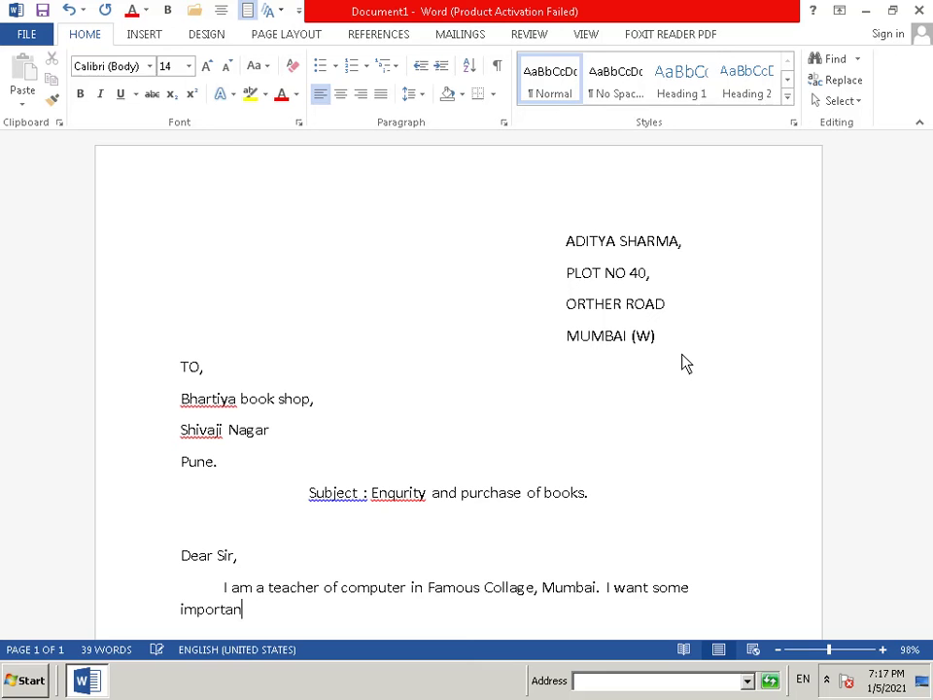
pyautogui.write('t')
pyautogui.write(' boo')
pyautogui.write('k ')
pyautogui.write('s')
pyautogui.press('BackSpace')
pyautogui.press('BackSpace')
pyautogui.write('s')
pyautogui.write(' wh')
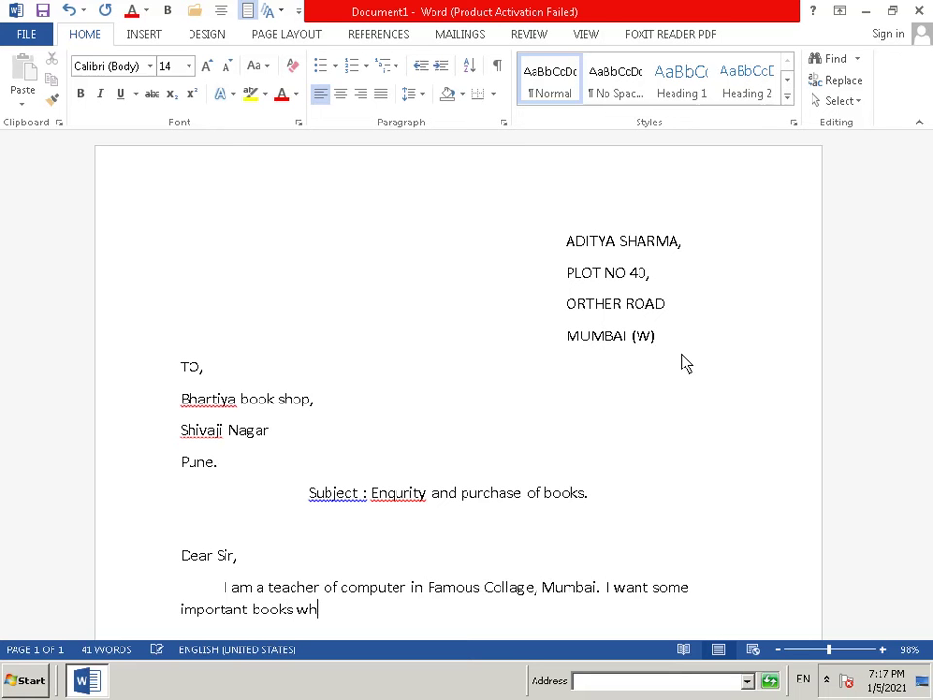
pyautogui.write('i')
pyautogui.write('ch')
pyautogui.write(' are ')
pyautogui.write('no')
pyautogui.write('t a')
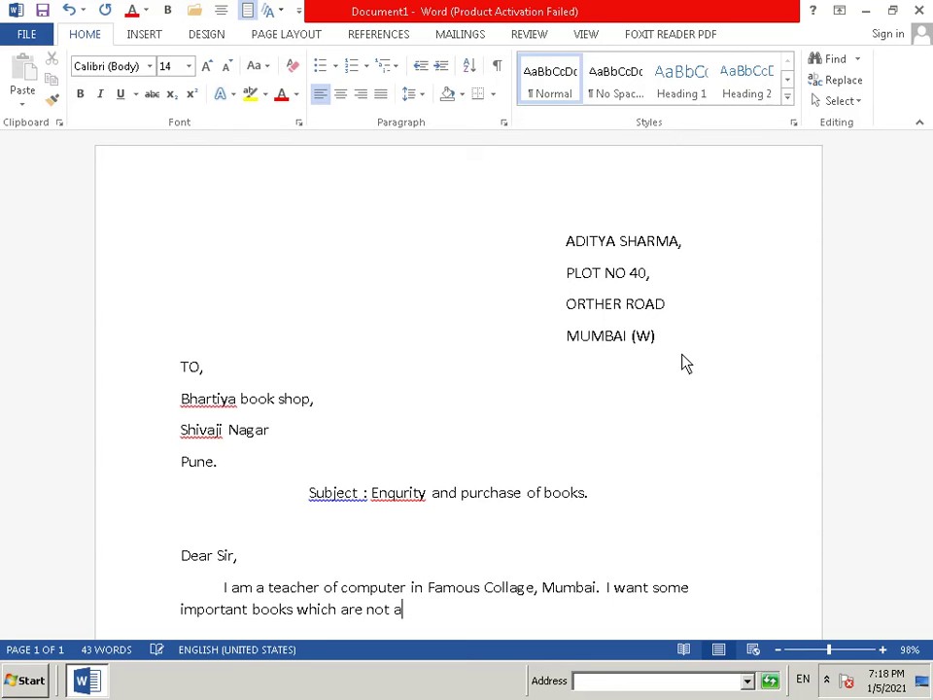
pyautogui.write('va')
pyautogui.write('ila')
pyautogui.write('bl')
pyautogui.write('e')
pyautogui.write(' in ')
pyautogui.write('mu')
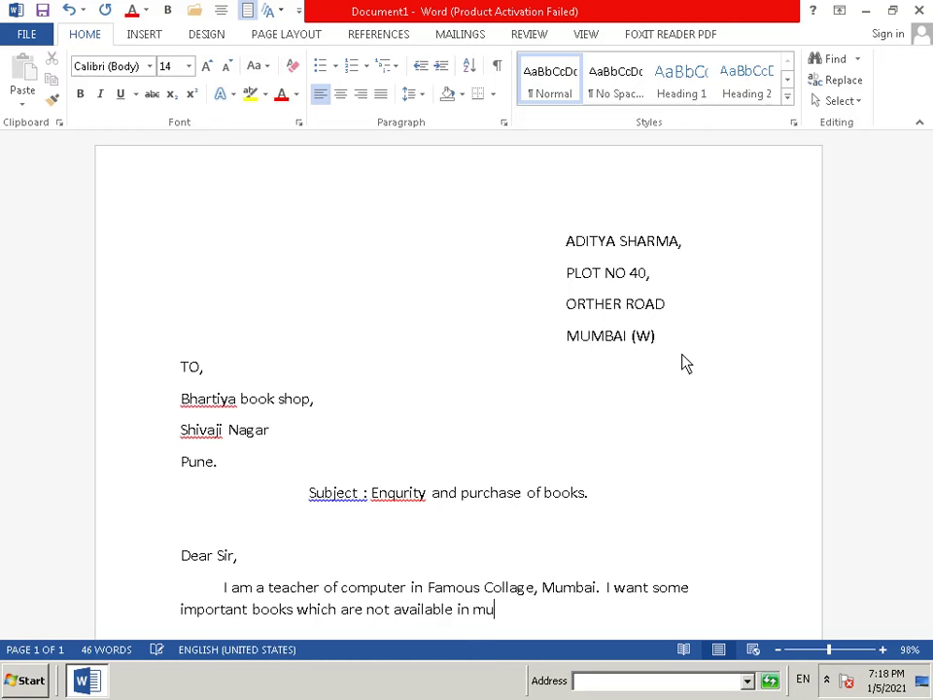
pyautogui.write('mba')
pyautogui.write('i')
pyautogui.press('BackSpace')
pyautogui.write('.  ')
pyautogui.write('Fo')
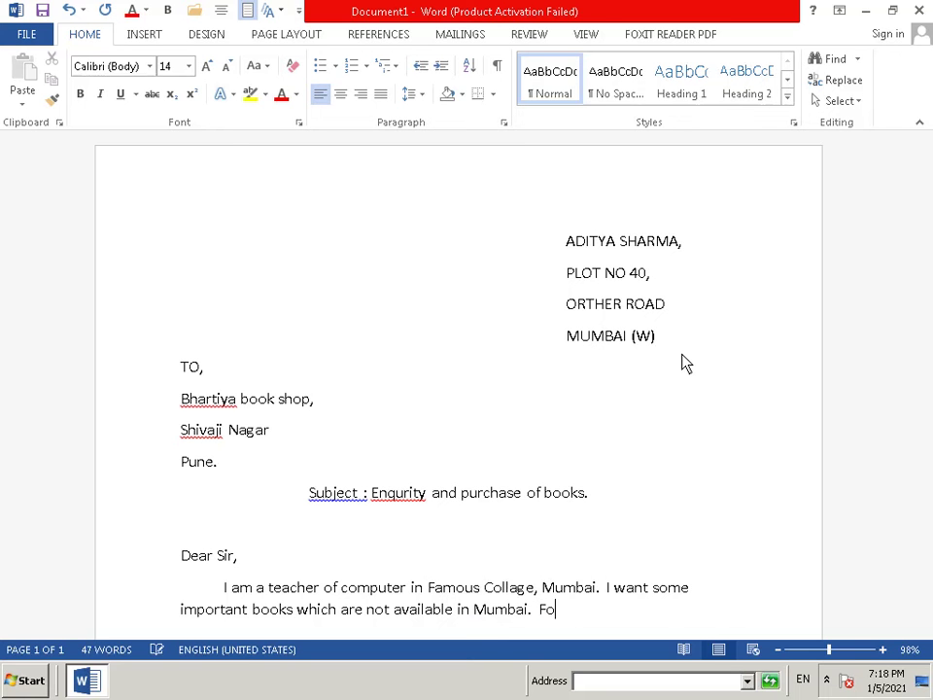
pyautogui.write('llo')
pyautogui.write('wing ')
pyautogui.write('is ')
pyautogui.write('lis')
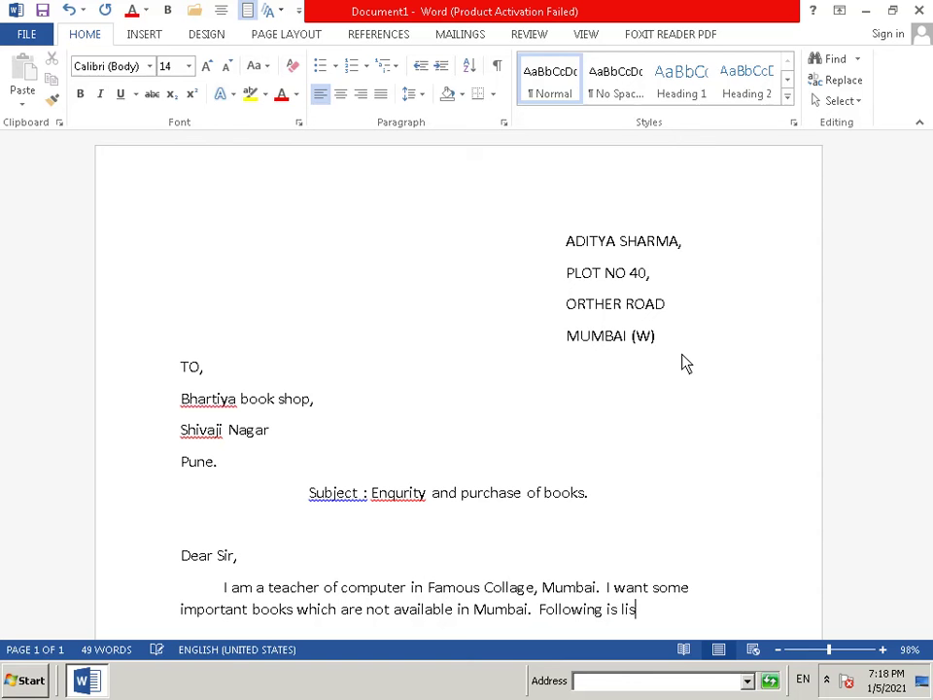
pyautogui.write('t o')
pyautogui.write('f ')
pyautogui.write('tho')
pyautogui.write('se')
pyautogui.write(' B')
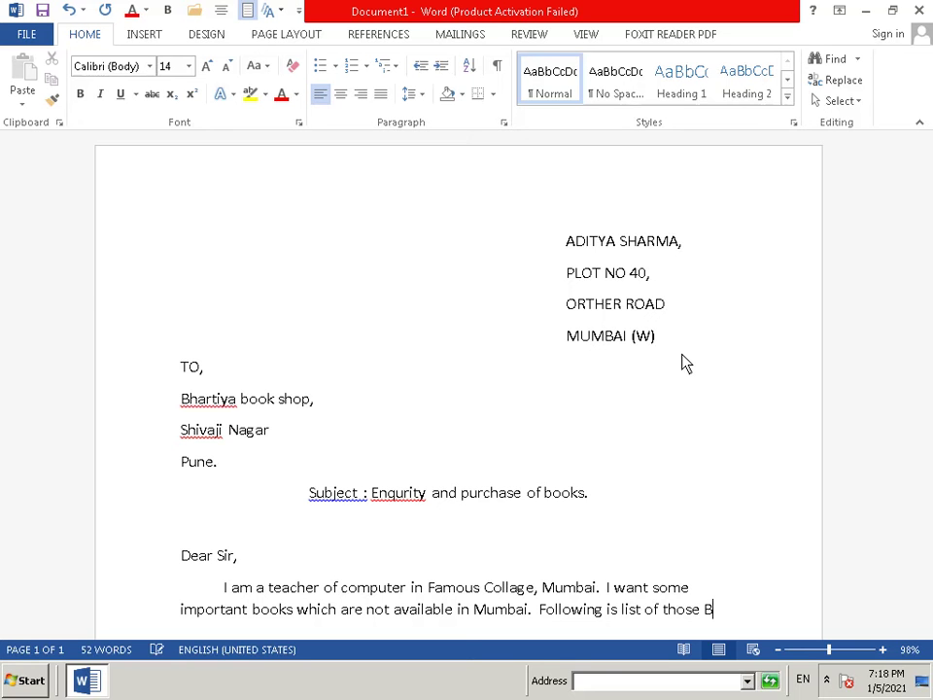
pyautogui.write('oo')
pyautogui.write('ks')
pyautogui.write('.')
pyautogui.press('Return')
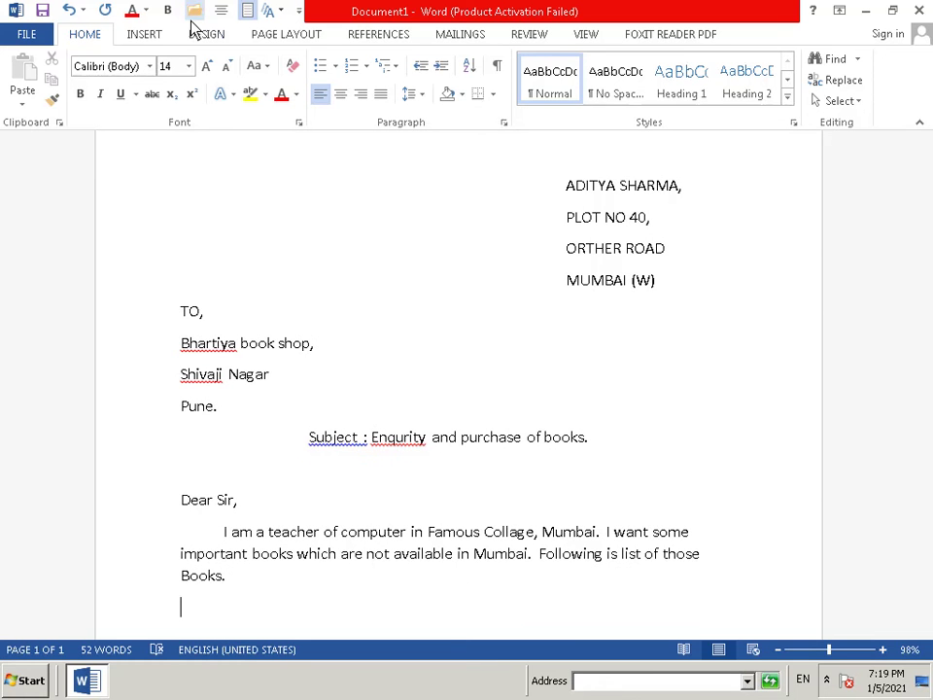
# Insert a table with 4 columns and 4 rows through the Insert Table dialog.
pyautogui.click(144, 35)
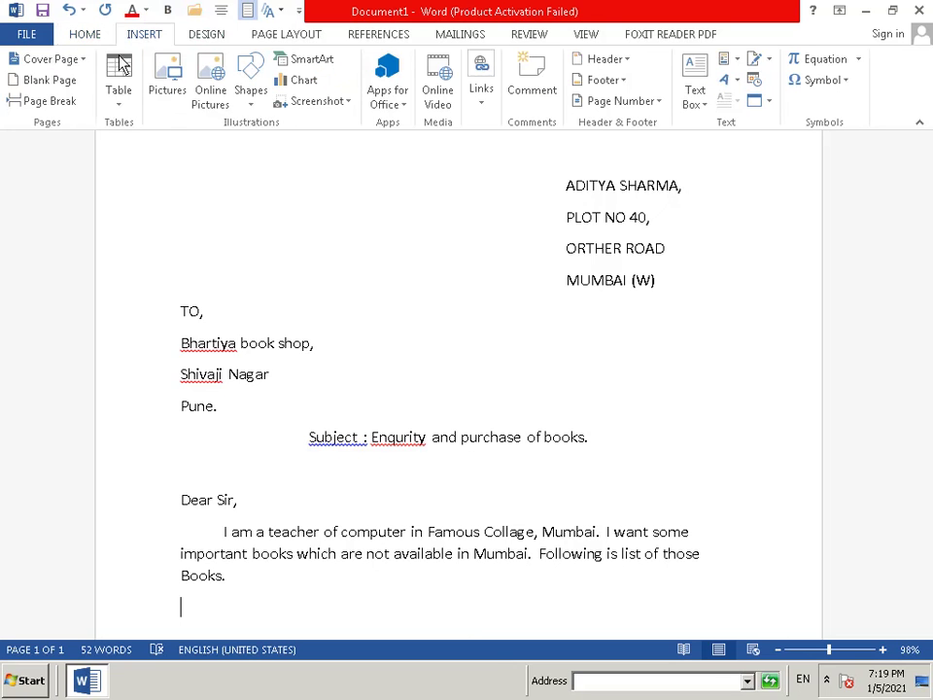
pyautogui.click(117, 101)
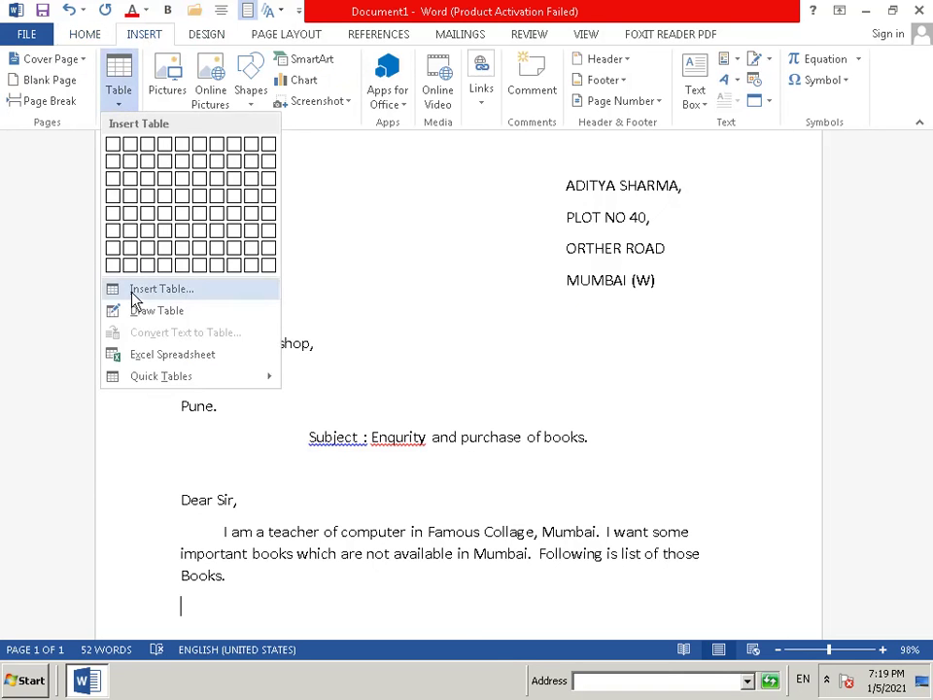
pyautogui.click(136, 290)
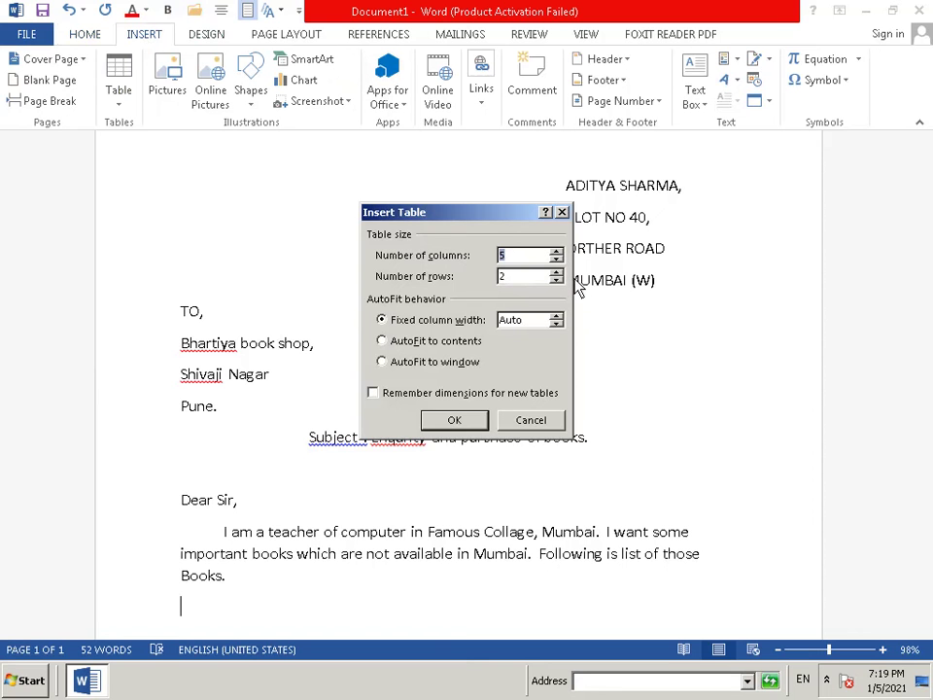
pyautogui.press('BackSpace')
pyautogui.write('4')
pyautogui.click(557, 278)
pyautogui.click(557, 271)
pyautogui.click(557, 272)
pyautogui.click(557, 271)
pyautogui.click(452, 419)
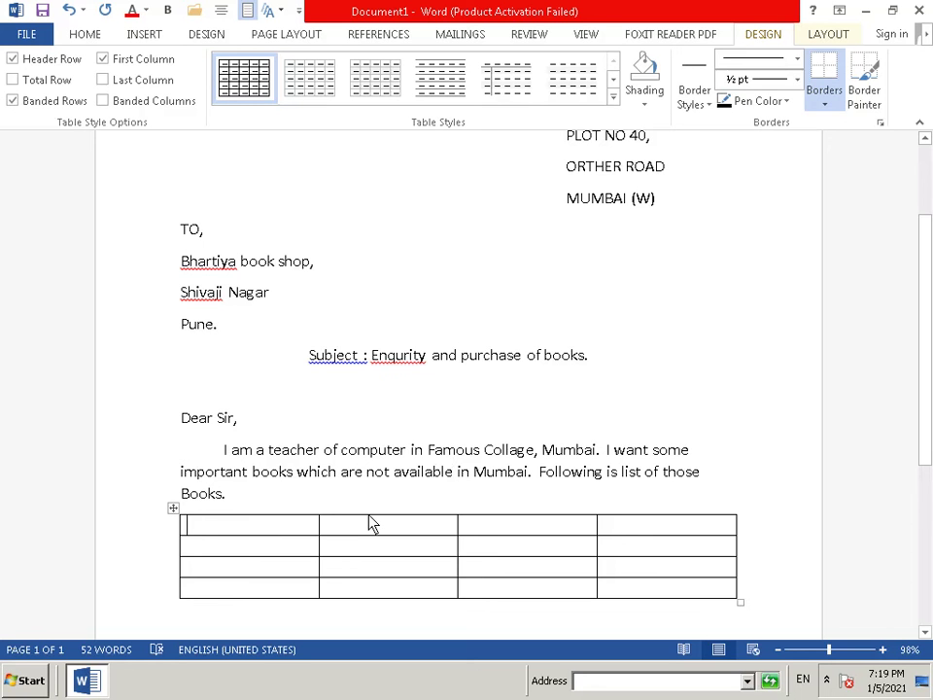
# Enter the 'Sr.No.' header with serial numbers 1, 2 and 3 below it.
pyautogui.write('Sr')
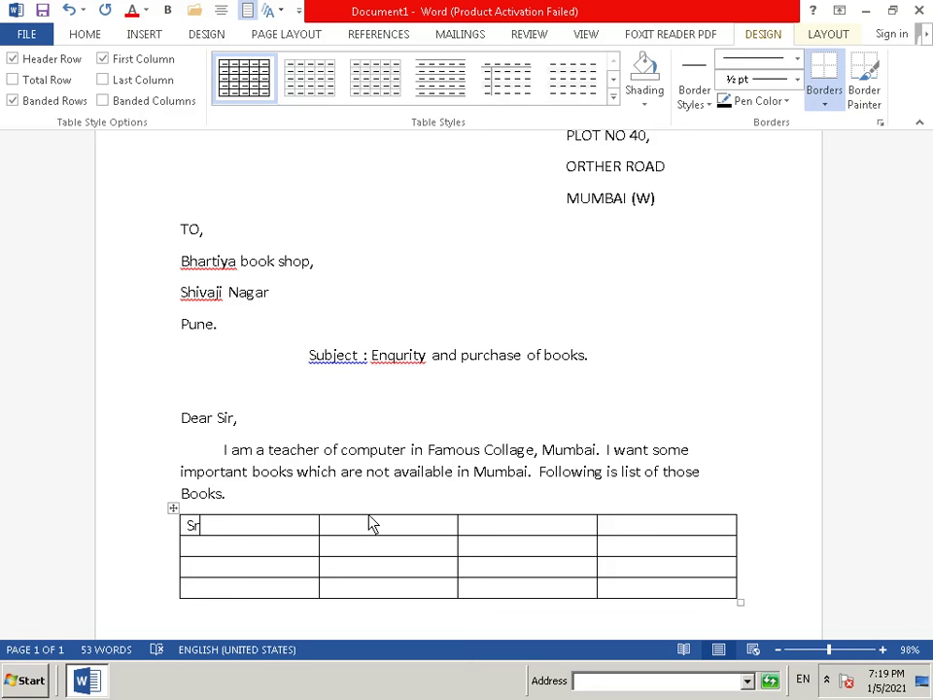
pyautogui.write('.n')
pyautogui.press('BackSpace')
pyautogui.write('No')
pyautogui.write('.')
pyautogui.press('Down')
pyautogui.write('1')
pyautogui.press('Down')
pyautogui.write('2')
pyautogui.press('Down')
pyautogui.write('3')
# Head the second column 'Book Name'.
pyautogui.press('Tab')
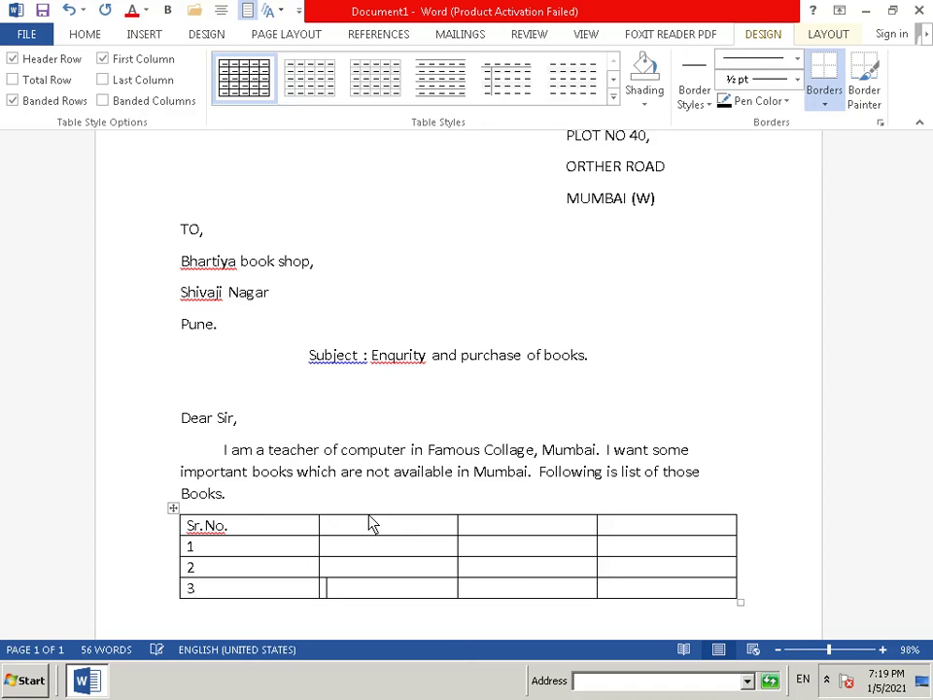
pyautogui.press('Up')
pyautogui.press('Up')
pyautogui.press('Up')
pyautogui.write('B')
pyautogui.write('oo')
pyautogui.write('k')
pyautogui.write(' Nam')
pyautogui.write('e')
# Enter 'Basic computer' and 'foxpro concepts' as book names, then run the spelling check with F7.
pyautogui.press('Down')
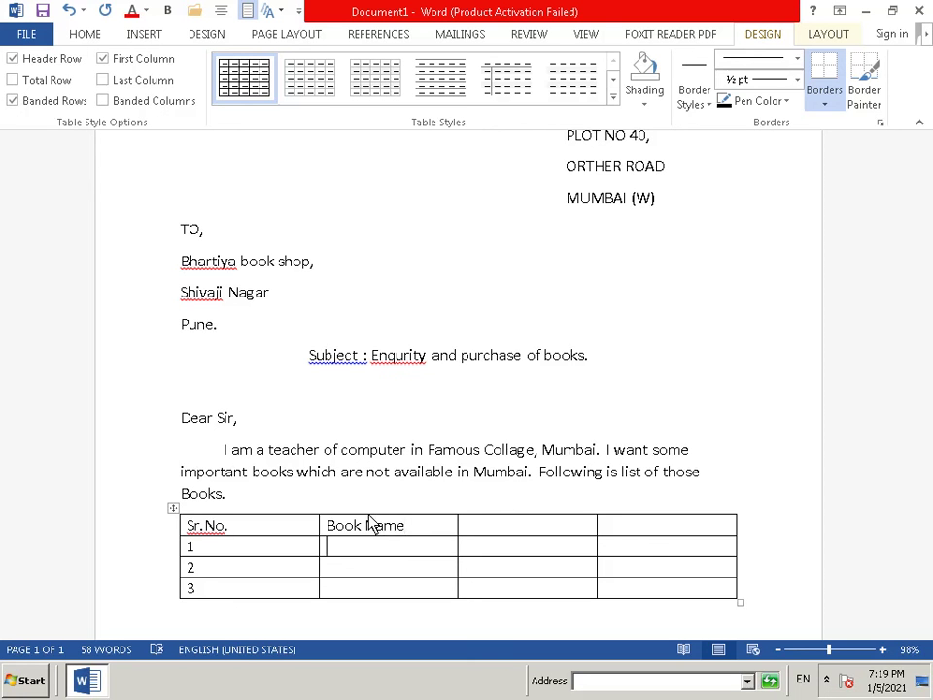
pyautogui.write('B')
pyautogui.write('as')
pyautogui.write('ic')
pyautogui.write(' c')
pyautogui.write('ompu')
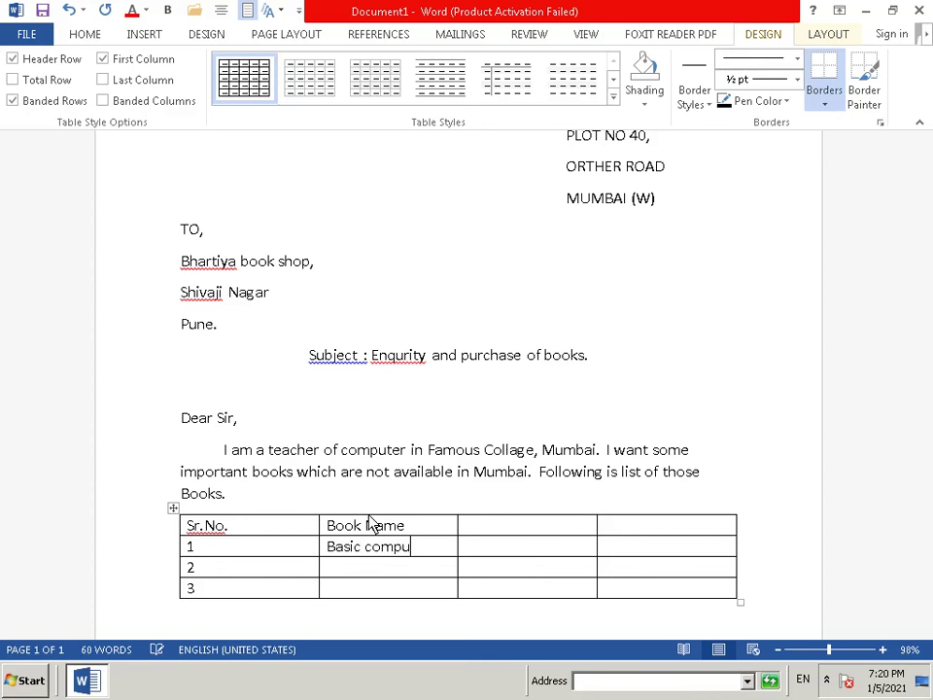
pyautogui.write('ter')
pyautogui.press('Down')
pyautogui.write('fo')
pyautogui.write('x')
pyautogui.write('pro')
pyautogui.write(' co')
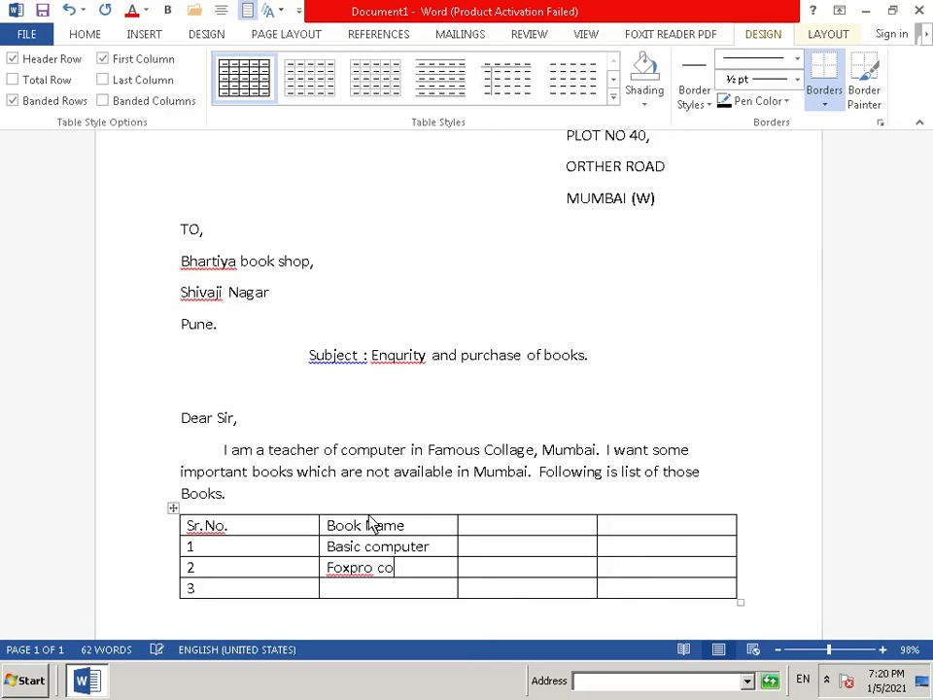
pyautogui.write('n')
pyautogui.write('ce')
pyautogui.write('pi')
pyautogui.press('BackSpace')
pyautogui.write('t')
pyautogui.write('s')
pyautogui.press('Down')
pyautogui.press('F7')
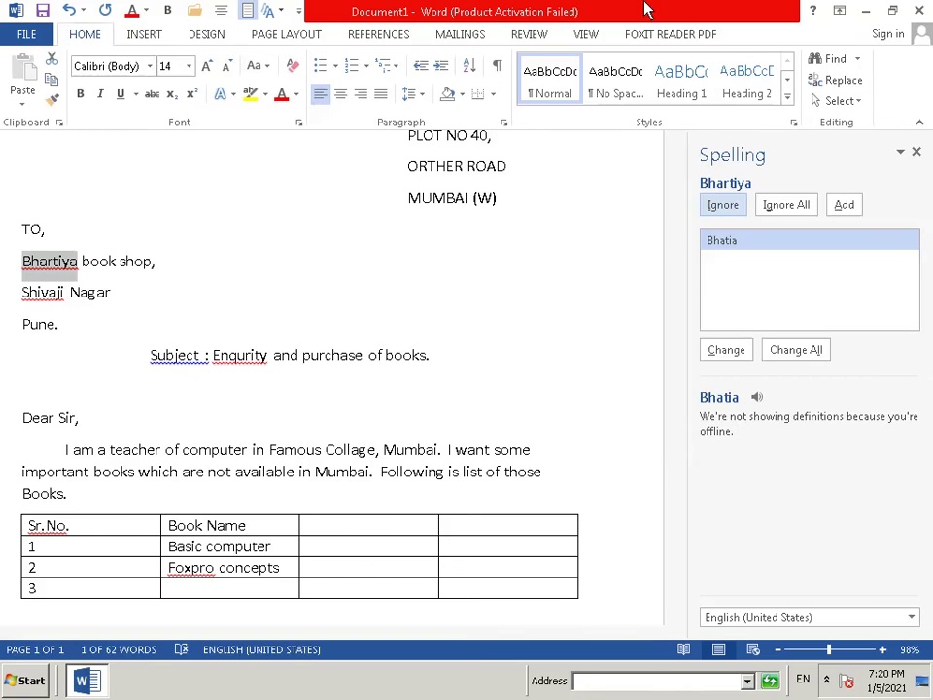
# Close the Spelling pane and type 'Morden' in the third Book Name cell.
pyautogui.click(916, 151)
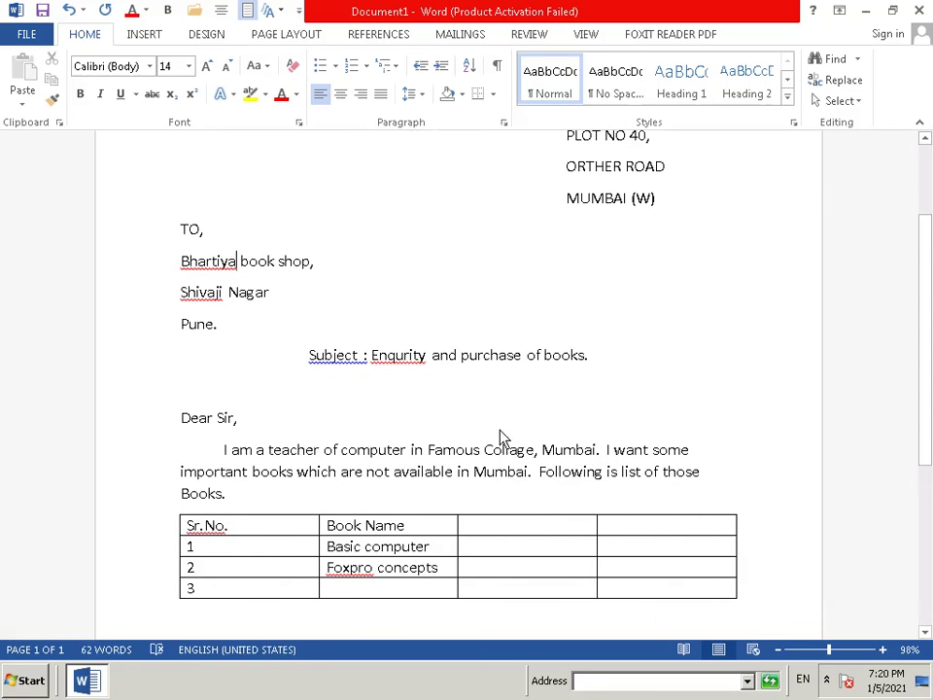
pyautogui.click(342, 589)
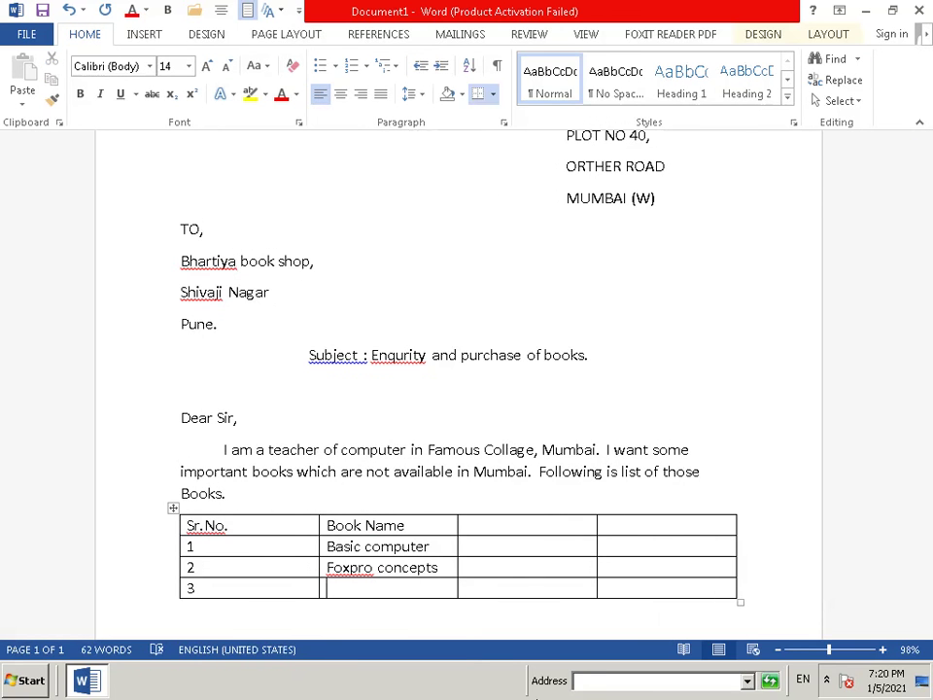
pyautogui.write('M')
pyautogui.write('o')
pyautogui.write('r')
pyautogui.write('den')
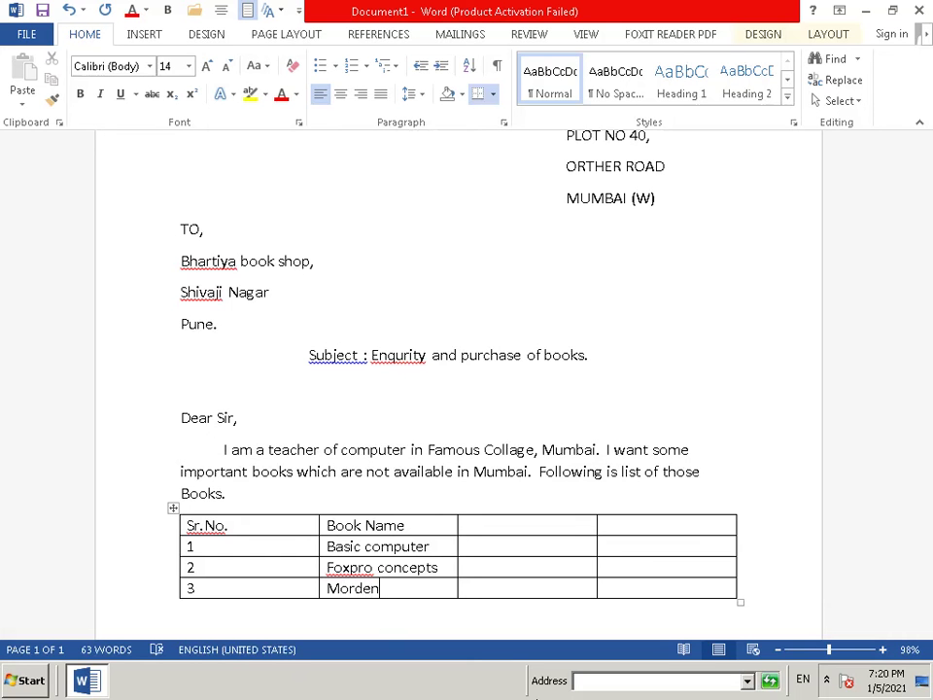
# Correct the third book's name to 'Mordern of it's' and start the third column heading with 'A'.
pyautogui.press('BackSpace')
pyautogui.press('BackSpace')
pyautogui.write('e')
pyautogui.write('rn')
pyautogui.write(' of ')
pyautogui.write('i')
pyautogui.write('t')
pyautogui.write("'")
pyautogui.write('s')
pyautogui.press('Tab')
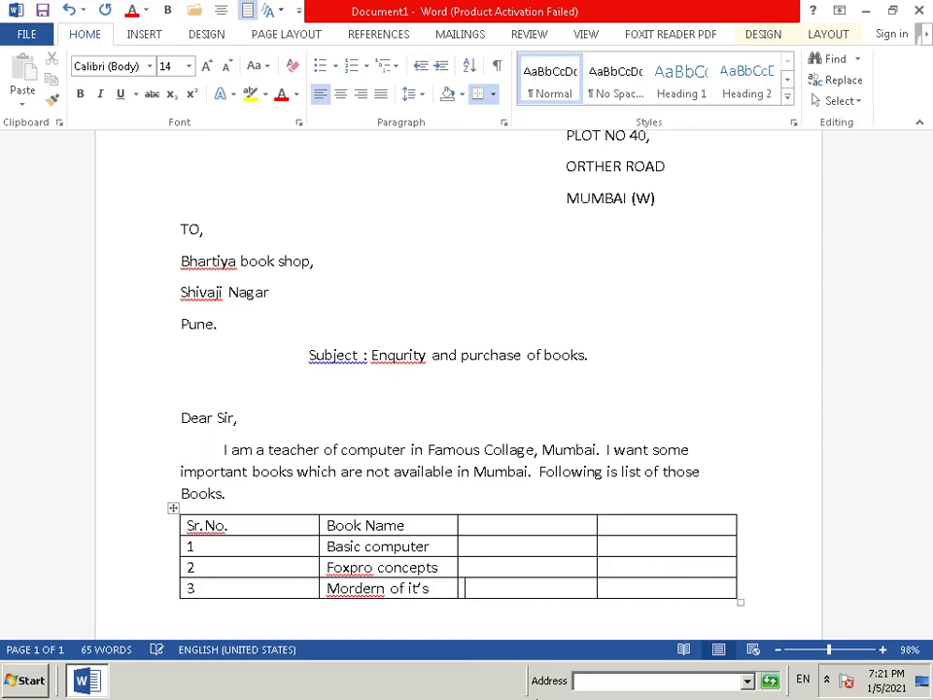
pyautogui.press('Up')
pyautogui.press('Up')
pyautogui.press('Up')
pyautogui.write('A')
# Run a spelling check with F7, close it, and return to the third header cell.
pyautogui.press('F7')
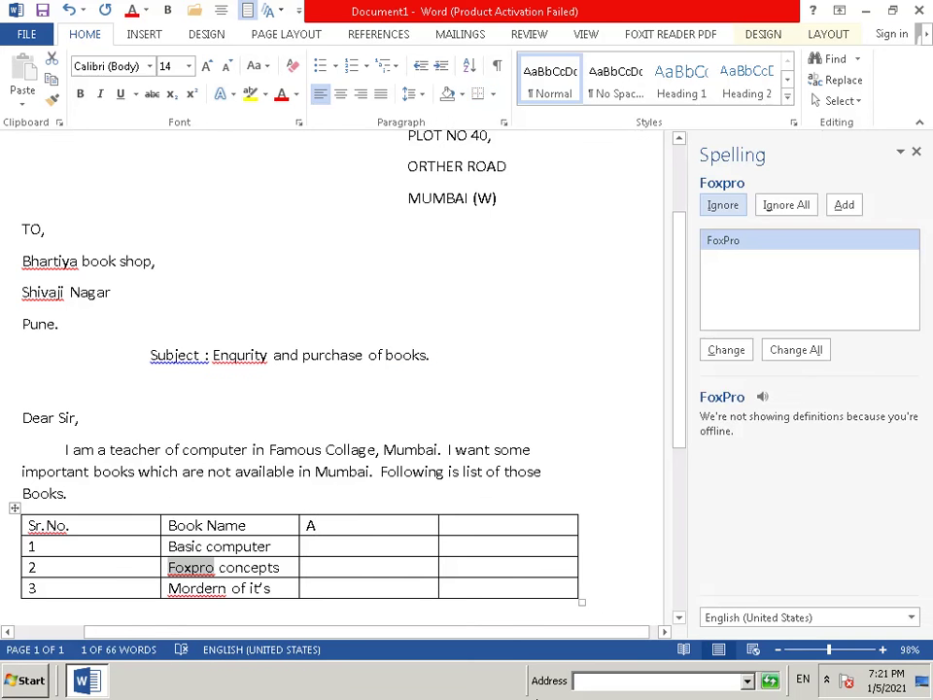
pyautogui.click(916, 151)
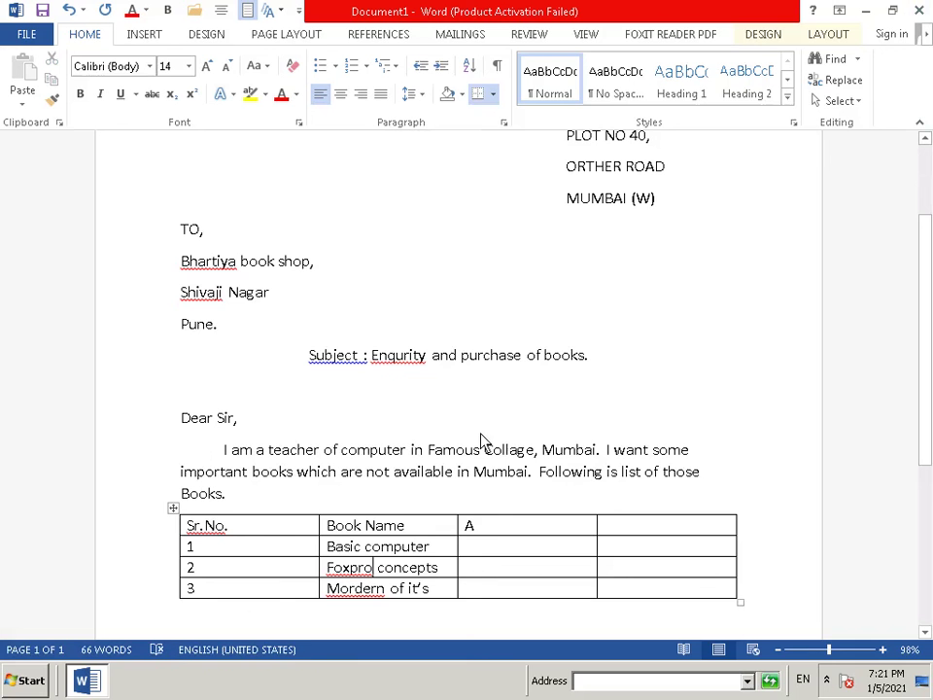
pyautogui.click(497, 532)
# Complete the 'Author' heading, enter the first book's author, and put dashes for the other two.
pyautogui.write('u')
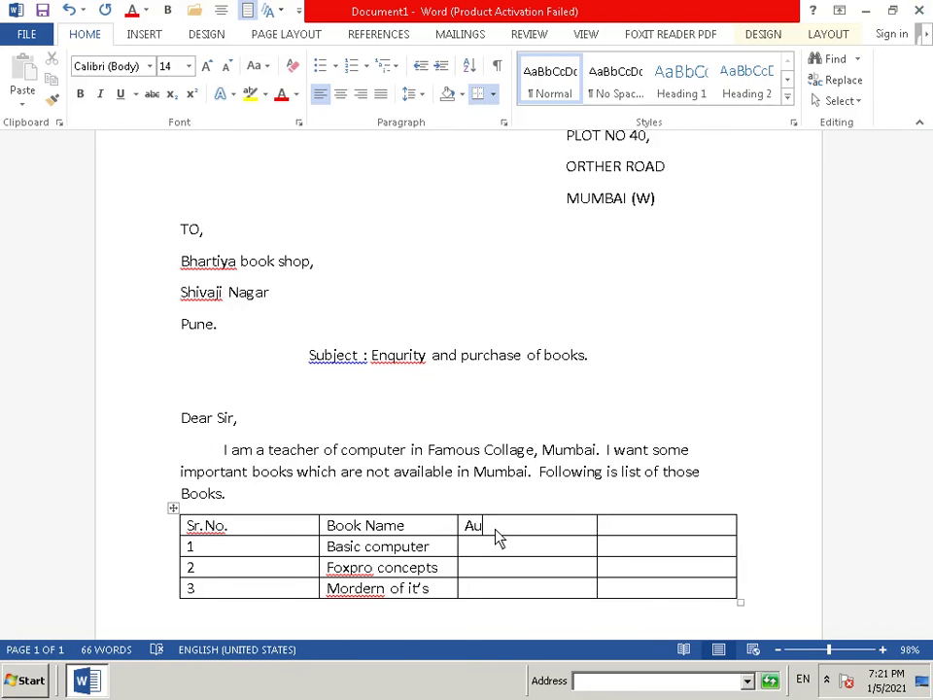
pyautogui.write('th')
pyautogui.write('or')
pyautogui.press('Down')
pyautogui.write('a')
pyautogui.press('BackSpace')
pyautogui.write('A')
pyautogui.write('mit')
pyautogui.write('G')
pyautogui.write('upt')
pyautogui.write('a')
pyautogui.press('Down')
pyautogui.write('-')
pyautogui.press('Down')
pyautogui.write('-')
# Head the last column 'Pubilcation' and enter 'Gnyanganga Pub' for the first two books.
pyautogui.press('Tab')
pyautogui.press('Up')
pyautogui.press('Up')
pyautogui.press('Up')
pyautogui.write('Pu')
pyautogui.write('bi')
pyautogui.write('lc')
pyautogui.write('ation')
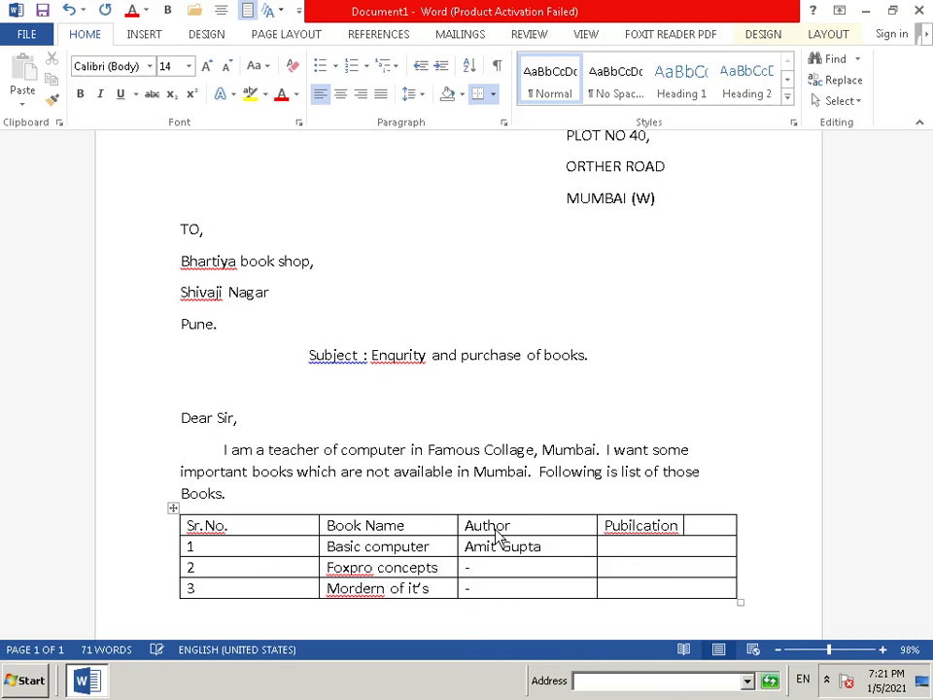
pyautogui.press('Down')
pyautogui.write('G')
pyautogui.write('n')
pyautogui.write('ya')
pyautogui.write('n')
pyautogui.write('gan')
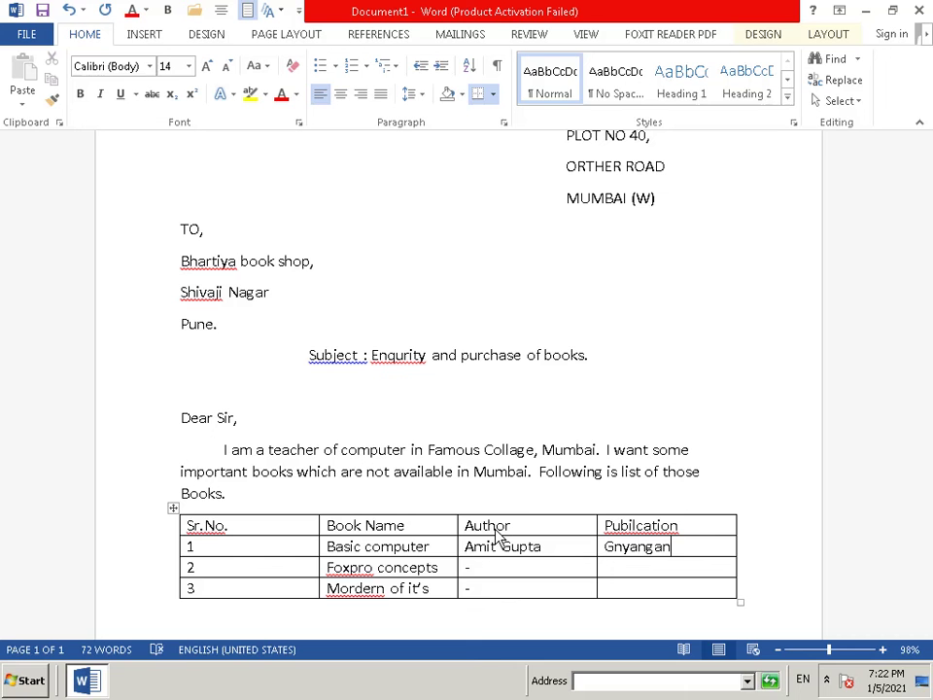
pyautogui.write('ga')
pyautogui.write(' P')
pyautogui.write('u')
pyautogui.write('b')
pyautogui.press('Down')
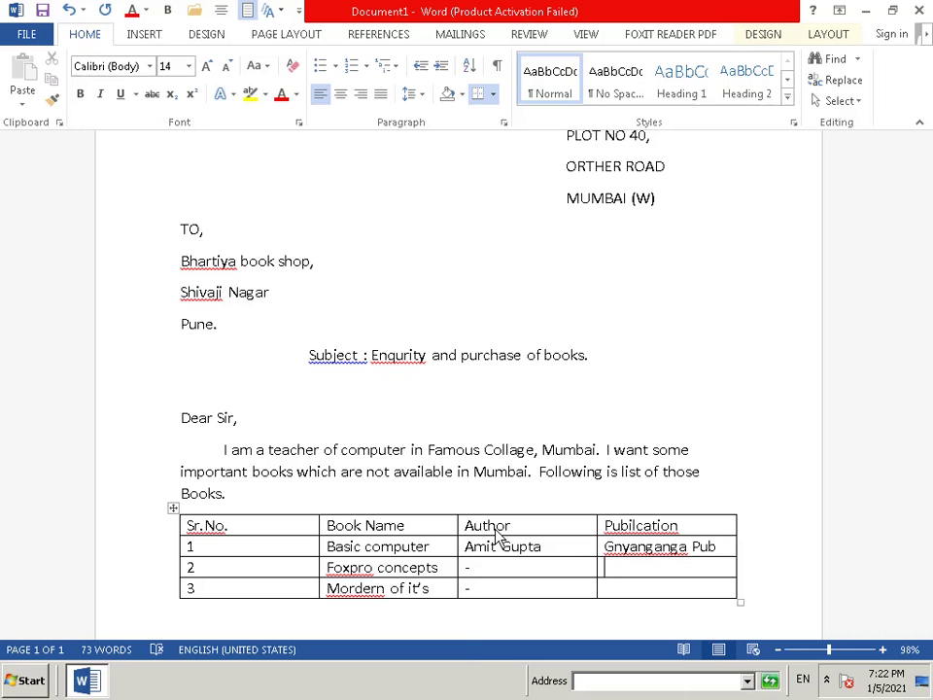
pyautogui.write('Gn')
pyautogui.write('y')
pyautogui.write('anga')
pyautogui.write('nga')
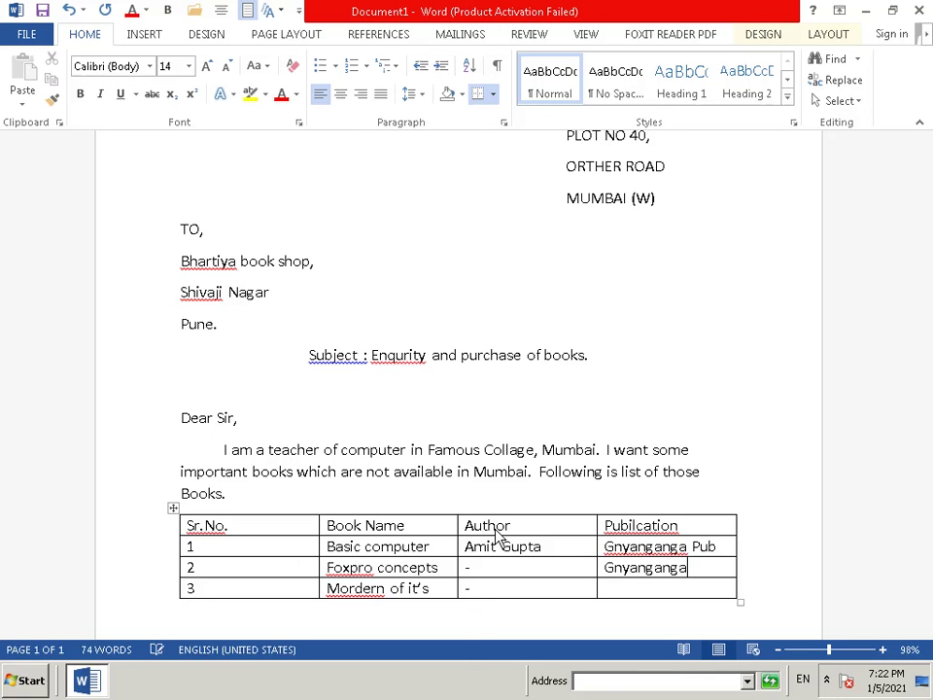
pyautogui.write(' P')
pyautogui.write('ub')
# After a quick spelling check, enter 'Gnyanganga Pub' as the third book's publisher.
pyautogui.press('Down')
pyautogui.press('F7')
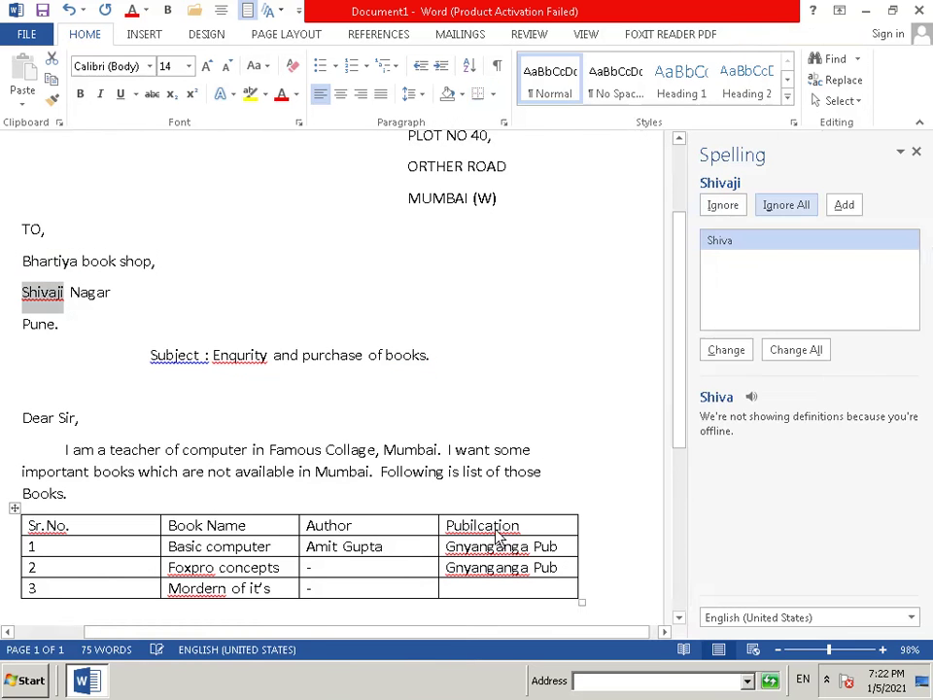
pyautogui.click(916, 152)
pyautogui.click(610, 596)
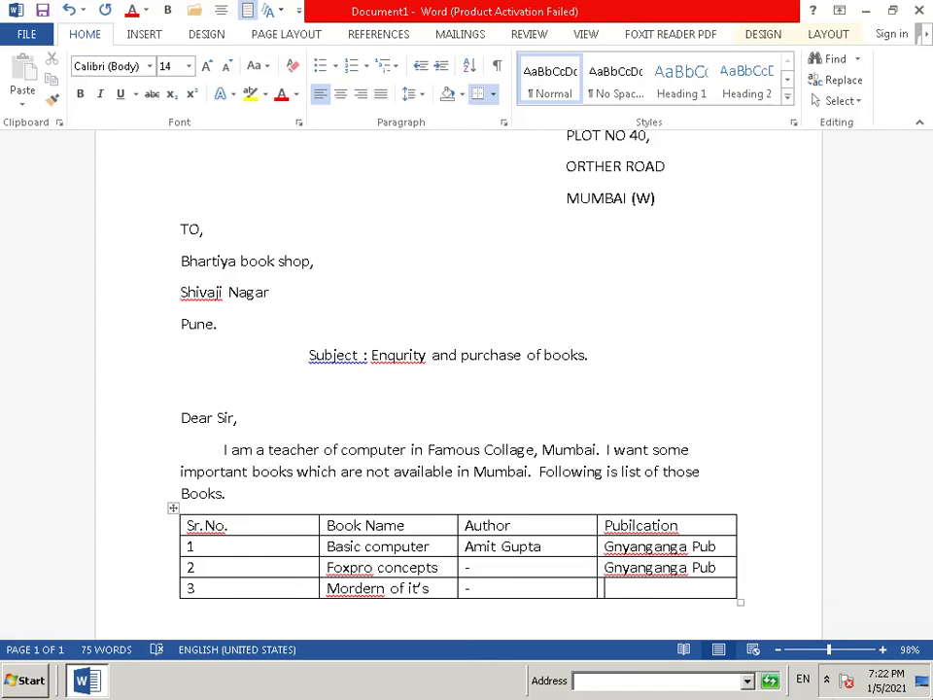
pyautogui.write('Gn')
pyautogui.write('ya')
pyautogui.write('ng')
pyautogui.write('ang')
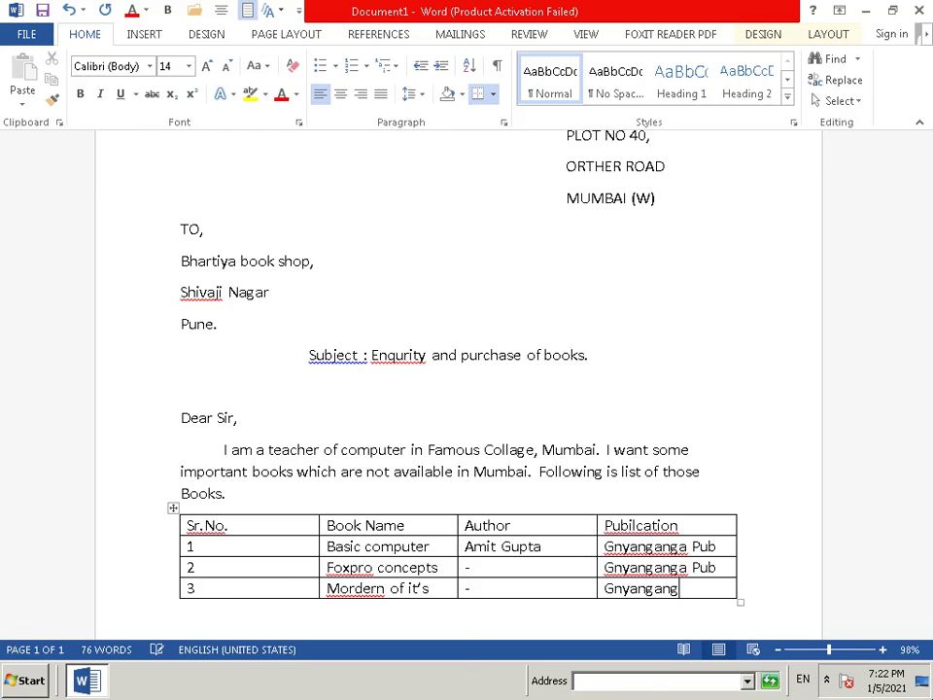
pyautogui.write('a')
pyautogui.write(' P')
pyautogui.write('ub')
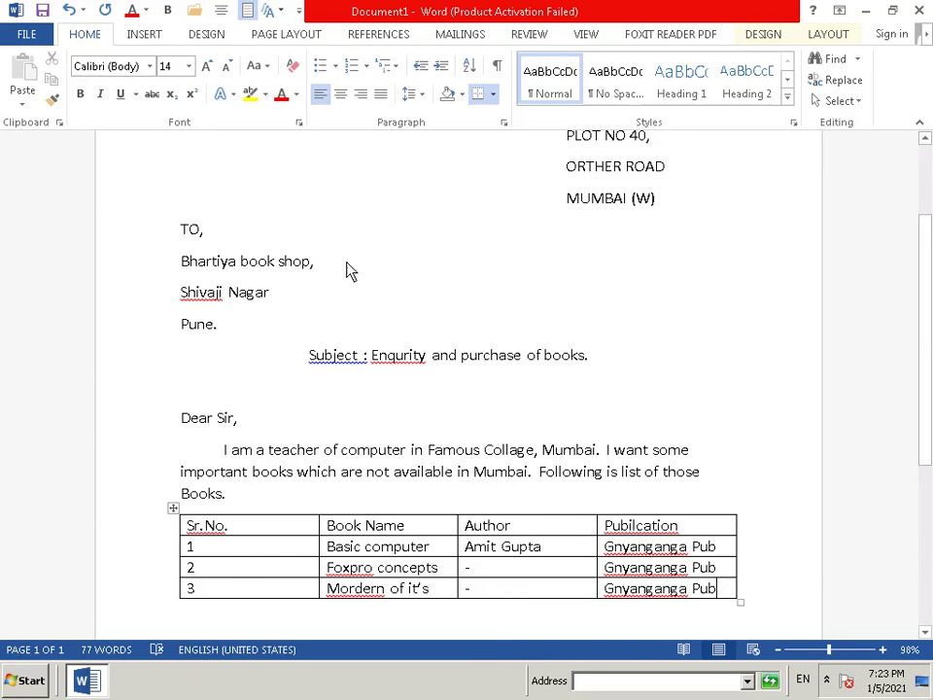
pyautogui.scroll(-5, 362, 261)
# Below the table, write the request to send one copy of each book by postal V.P.P.
pyautogui.click(184, 404)
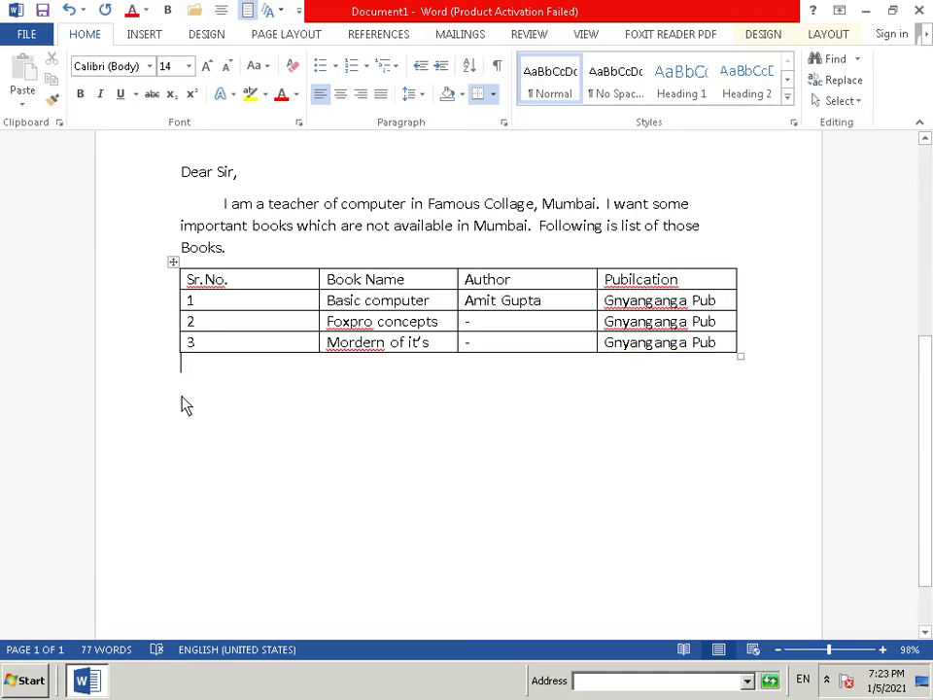
pyautogui.press('Return')
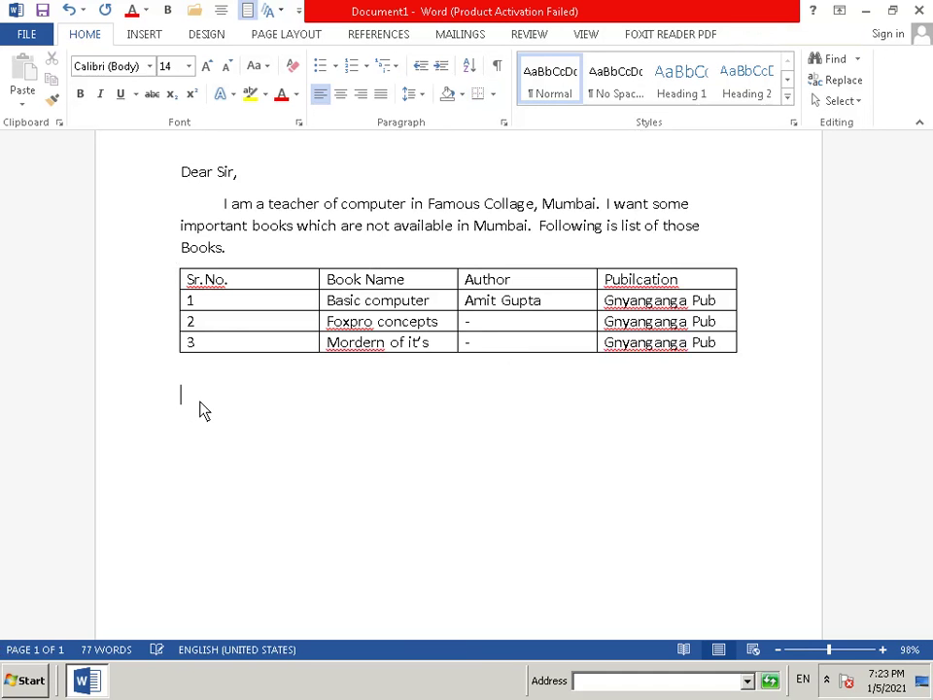
pyautogui.press('Return')
pyautogui.press('BackSpace')
pyautogui.write('P')
pyautogui.press('BackSpace')
pyautogui.write('P')
pyautogui.write('le')
pyautogui.write('ase ')
pyautogui.write('see ')
pyautogui.write('th')
pyautogui.write('ids')
pyautogui.press('BackSpace')
pyautogui.press('BackSpace')
pyautogui.press('BackSpace')
pyautogui.write('s ')
pyautogui.write('b')
pyautogui.write('ook')
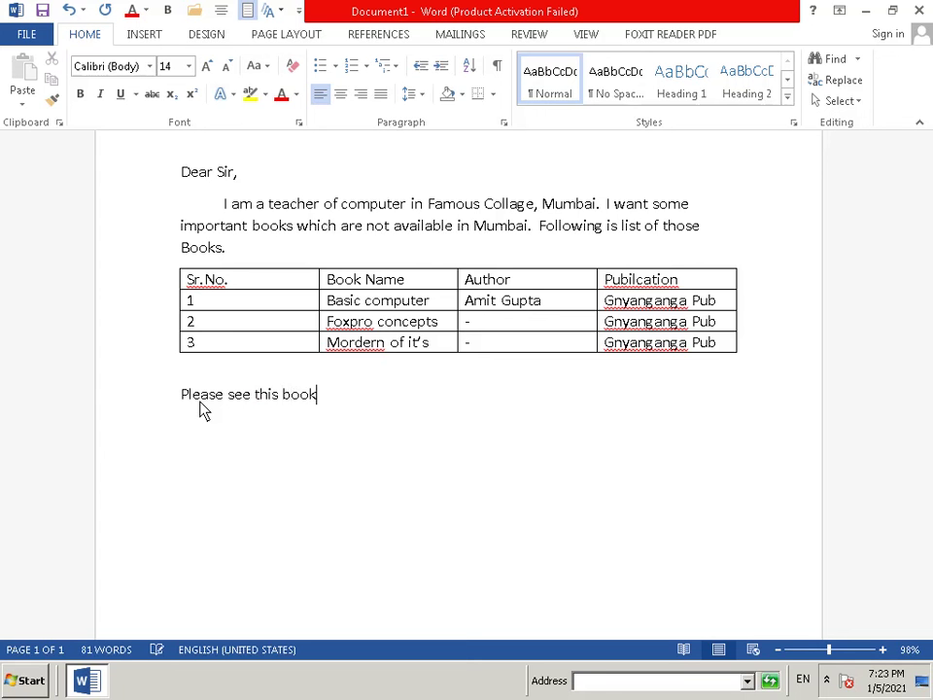
pyautogui.write('s')
pyautogui.write(', ')
pyautogui.write('i')
pyautogui.write('f ')
pyautogui.write('ava')
pyautogui.write('ilab')
pyautogui.write('le ')
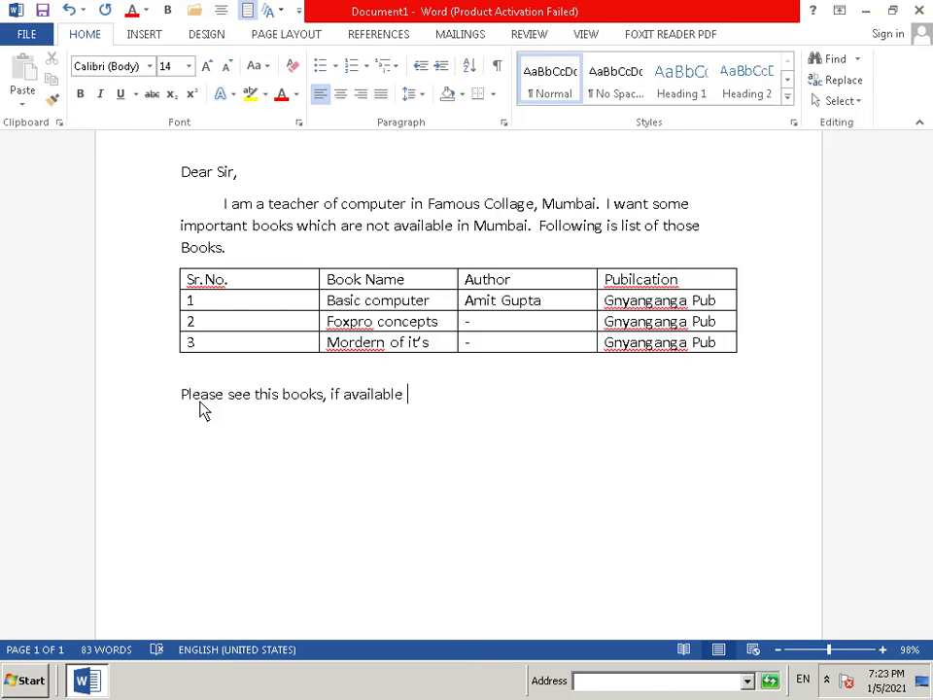
pyautogui.write('in ')
pyautogui.write('you')
pyautogui.write('r')
pyautogui.write(' r')
pyautogui.write('e')
pyautogui.write('pu')
pyautogui.write('ted ')
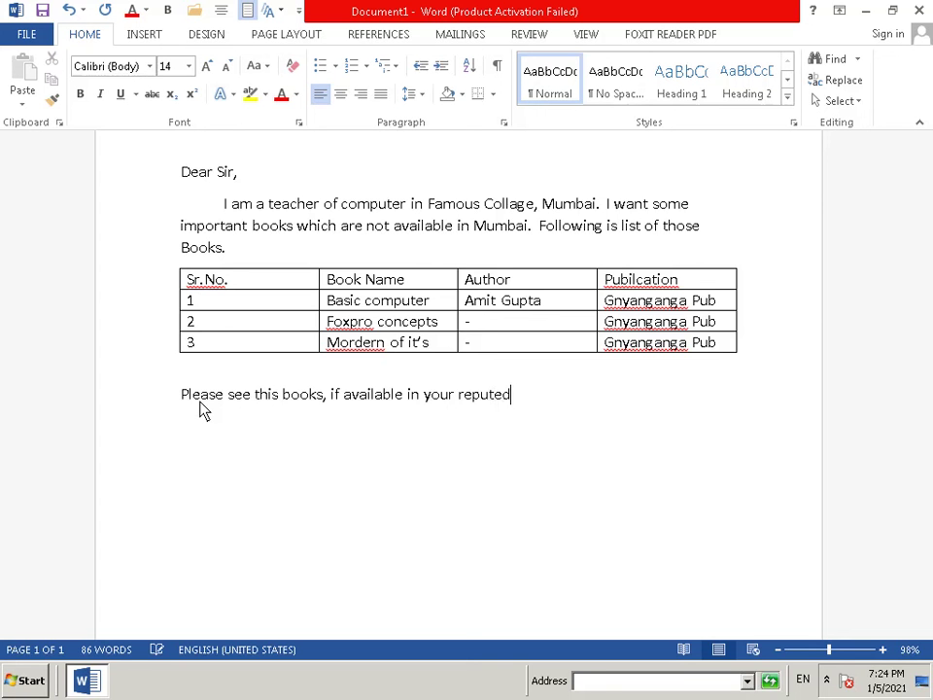
pyautogui.write('bo')
pyautogui.write('ok ')
pyautogui.write('st')
pyautogui.write('all ')
pyautogui.write('send ')
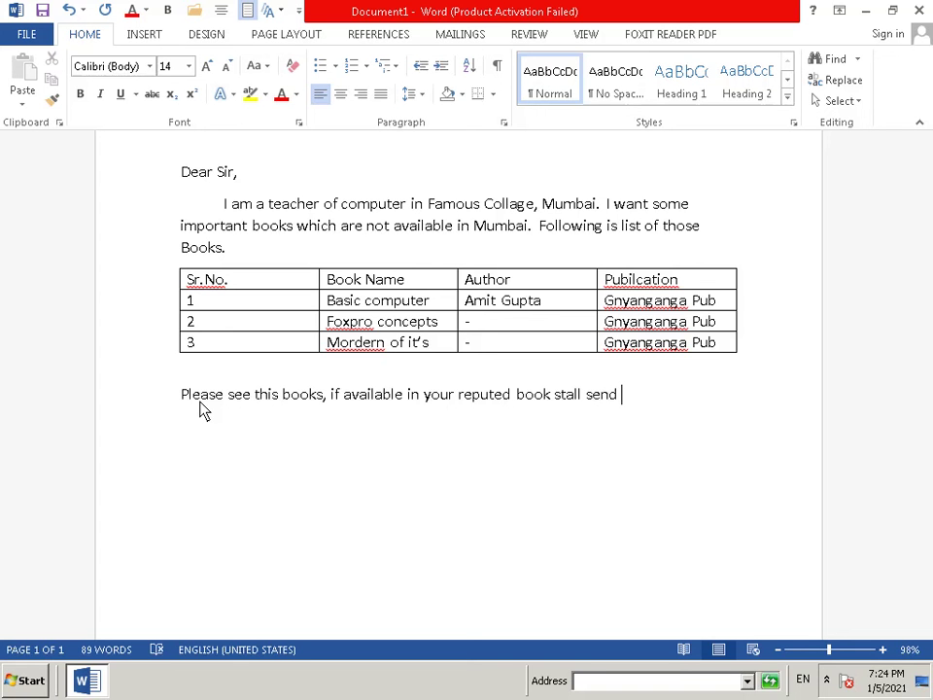
pyautogui.write('one ')
pyautogui.write('co')
pyautogui.write('py ')
pyautogui.write('e')
pyautogui.write('ach ')
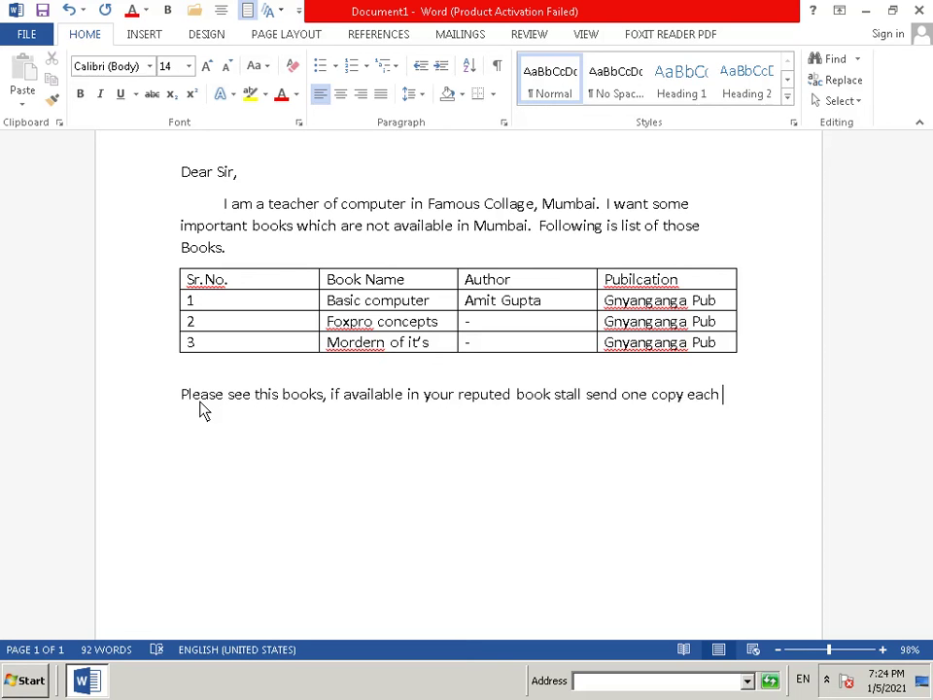
pyautogui.write('book ')
pyautogui.write('by ')
pyautogui.write('post')
pyautogui.write('al ')
pyautogui.write('V')
pyautogui.write('.P')
pyautogui.write('.')
pyautogui.write('P')
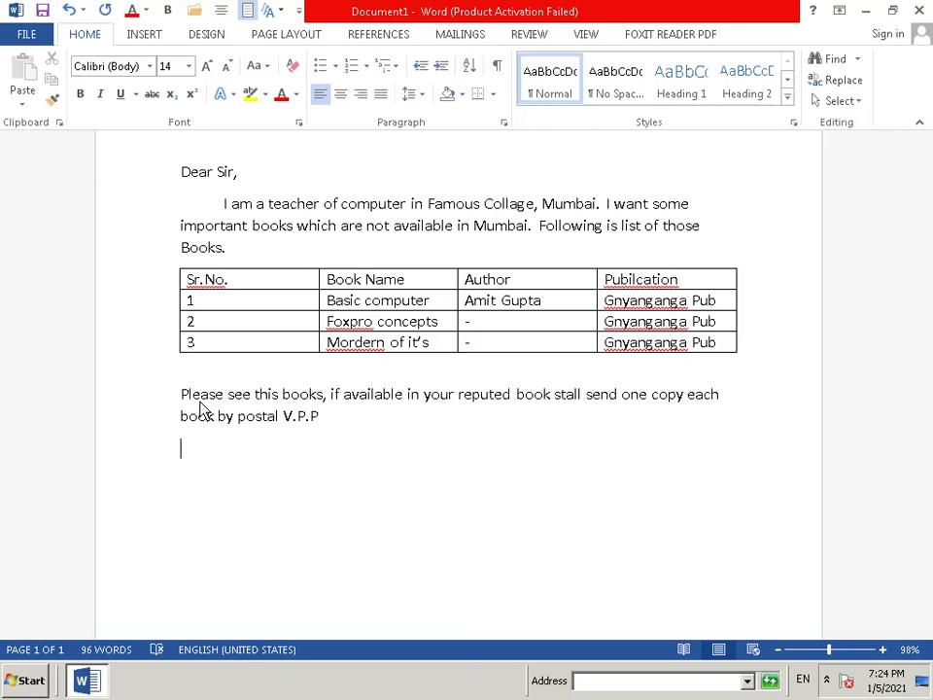
# Add an indented 'Thank you' closing line under the request paragraph.
pyautogui.press('Tab')
pyautogui.press('Return')
pyautogui.press('BackSpace')
pyautogui.write('t')
pyautogui.press('BackSpace')
pyautogui.write('T')
pyautogui.write('ha')
pyautogui.write('n')
pyautogui.write('k')
pyautogui.write(' you')
pyautogui.press('BackSpace')
# End the closing with 'Thank you!' and add a right-indented 'Regards' line.
pyautogui.write('!')
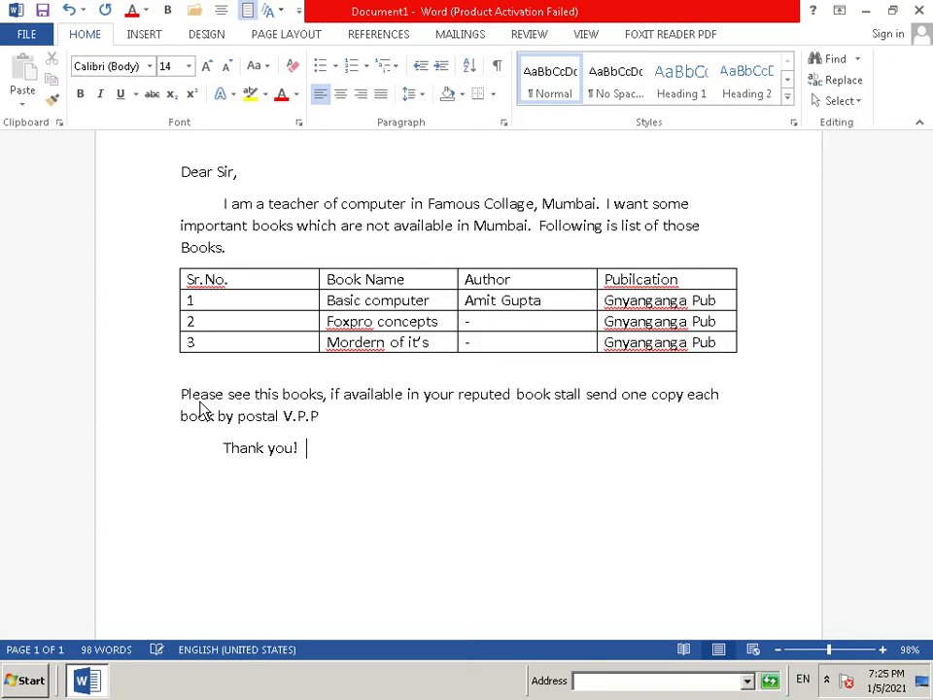
pyautogui.press('Tab')
pyautogui.press('Return')
# Type the sender's full name on an indented line beneath Regards.
pyautogui.press('Return')
pyautogui.press('Tab')
pyautogui.press('Tab')
pyautogui.press('Tab')
pyautogui.press('Tab')
pyautogui.press('Tab')
pyautogui.press('Tab')
pyautogui.press('Tab')
pyautogui.press('Tab')
pyautogui.press('Tab')
pyautogui.press('Tab')
pyautogui.write('R')
pyautogui.write('eg')
pyautogui.write('ar')
pyautogui.write('ds')
pyautogui.press('Return')
pyautogui.press('Tab')
pyautogui.press('Tab')
pyautogui.press('Tab')
pyautogui.press('Tab')
pyautogui.press('Tab')
pyautogui.press('Tab')
pyautogui.press('Tab')
pyautogui.press('Tab')
pyautogui.press('Tab')
pyautogui.press('Tab')
pyautogui.write('a')
pyautogui.press('BackSpace')
pyautogui.write('A')
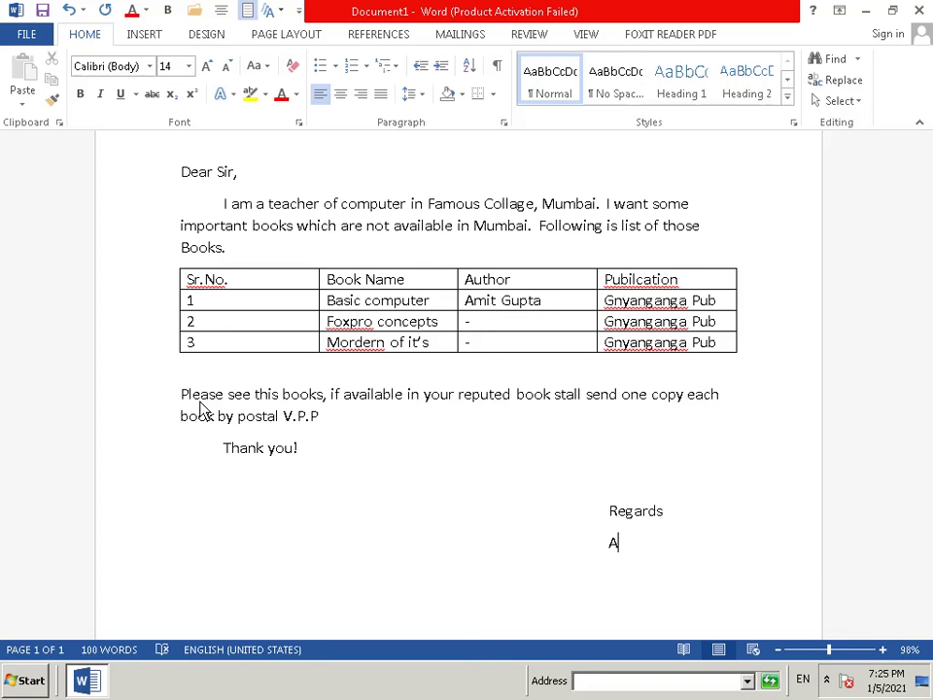
pyautogui.write('d')
pyautogui.write('it')
pyautogui.write('y')
pyautogui.write('a ')
pyautogui.write('S')
pyautogui.write('ha')
pyautogui.write('rma')
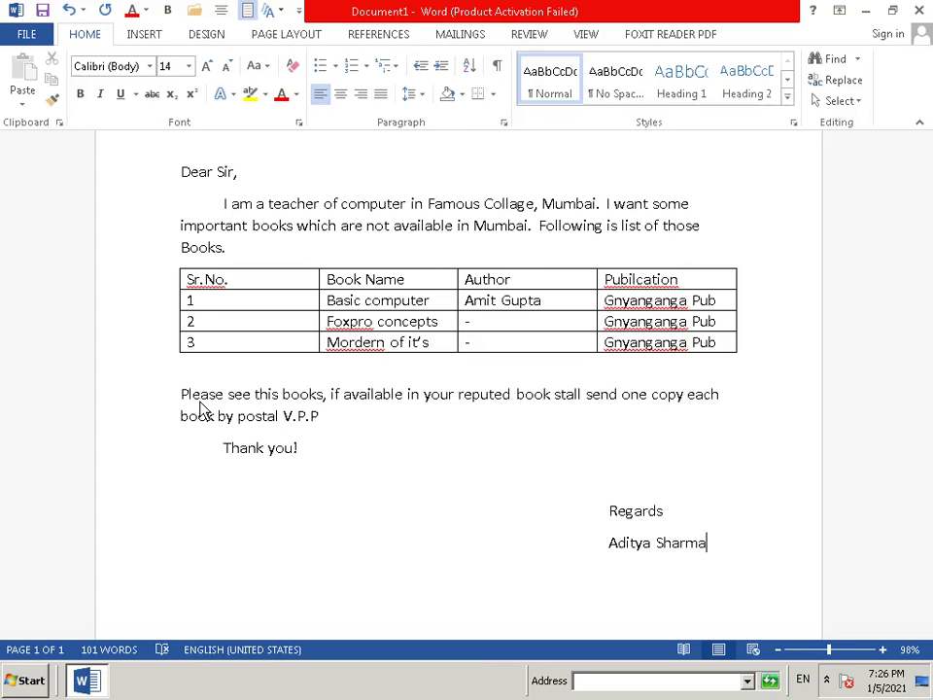
pyautogui.write('.')
pyautogui.scroll(1, 114, 579)
# Select the top-right sender address block and change its font to Aharoni.
pyautogui.scroll(2, 323, 675)
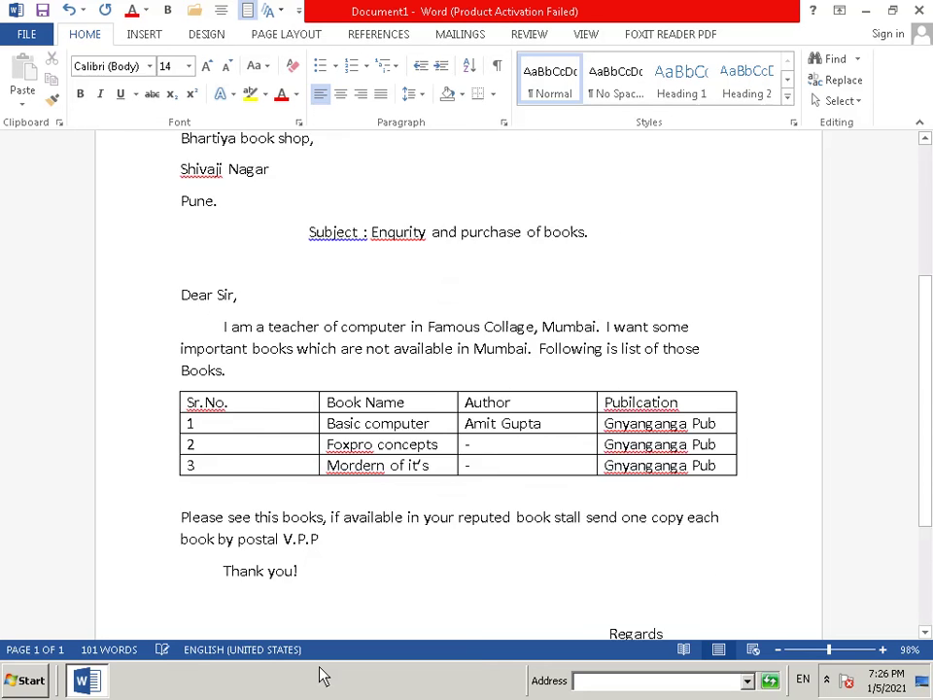
pyautogui.scroll(4, 323, 675)
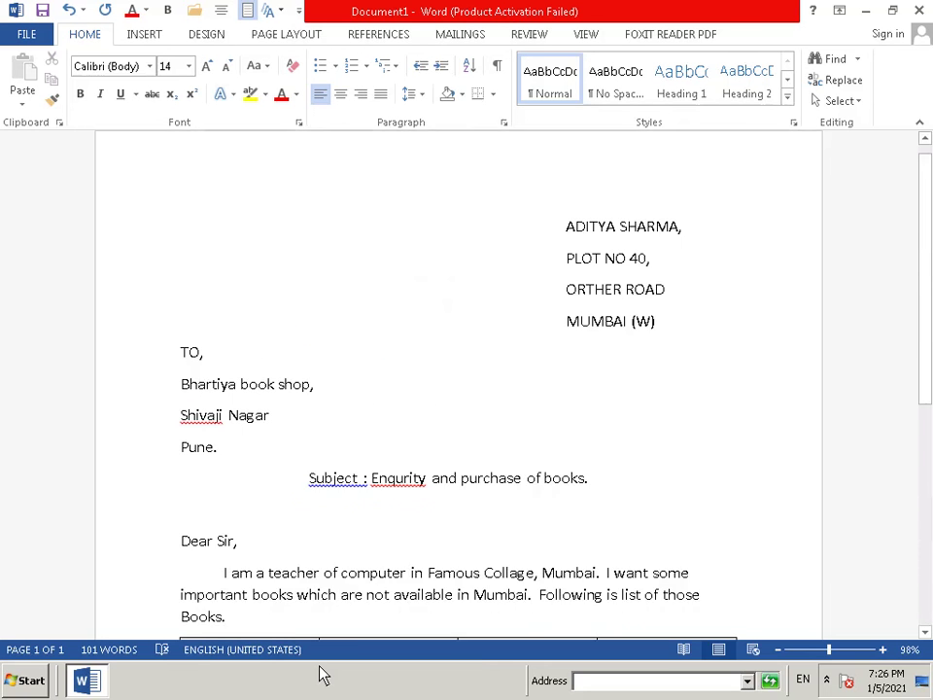
pyautogui.click(567, 243)
pyautogui.moveTo(567, 243); pyautogui.dragTo(670, 332)
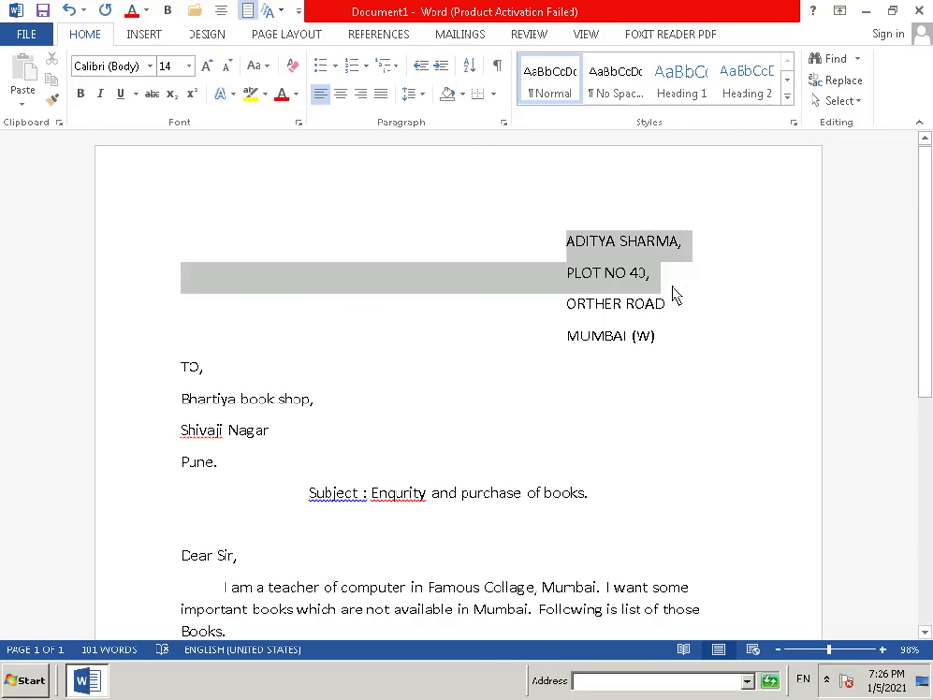
pyautogui.click(153, 70)
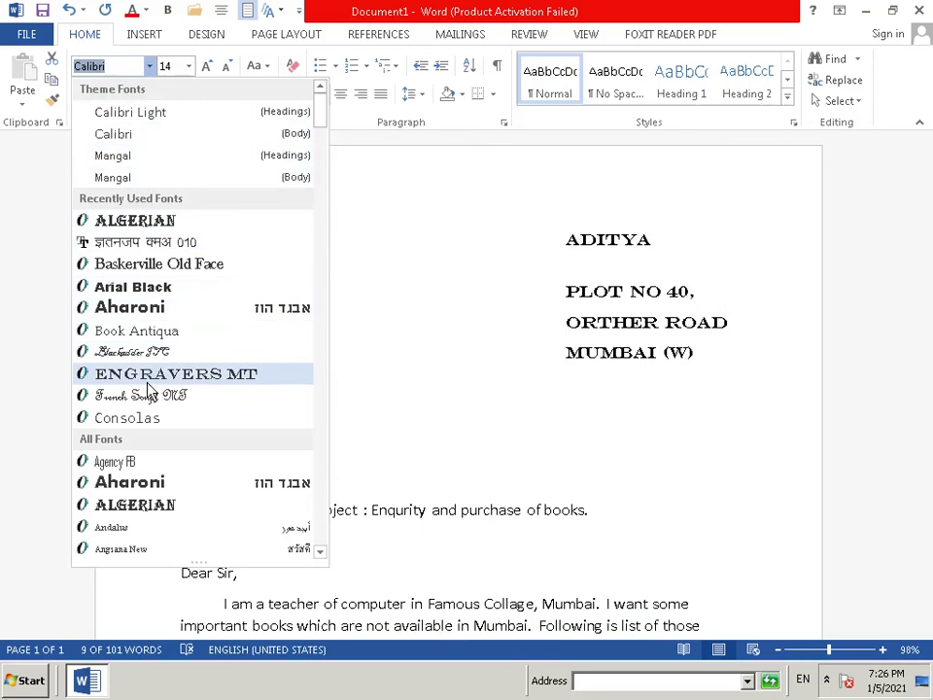
pyautogui.scroll(-1, 141, 486)
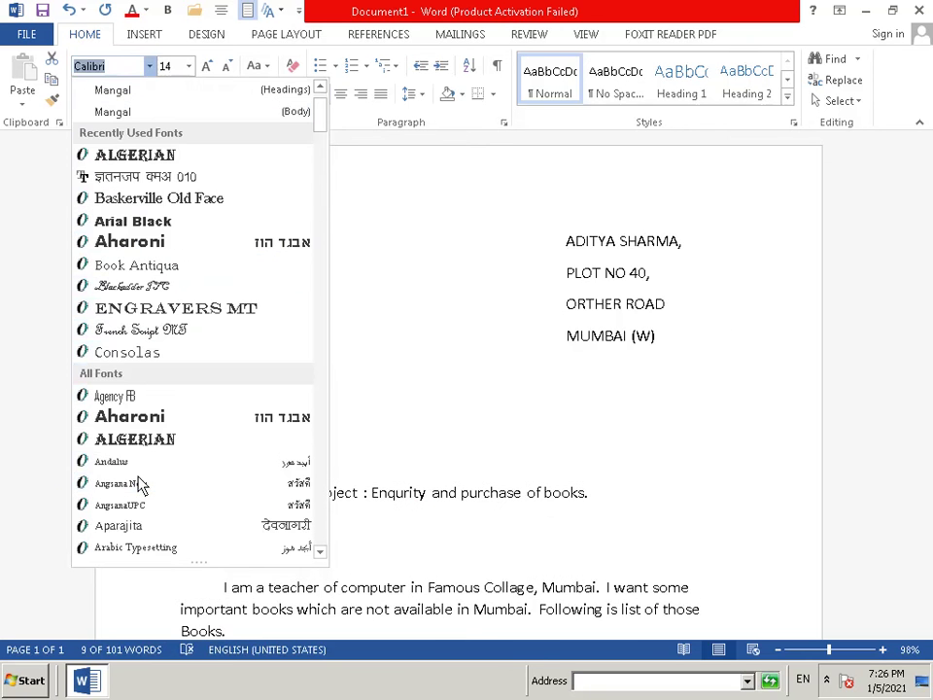
pyautogui.scroll(-1, 141, 483)
pyautogui.scroll(-1, 142, 478)
pyautogui.scroll(-2, 141, 491)
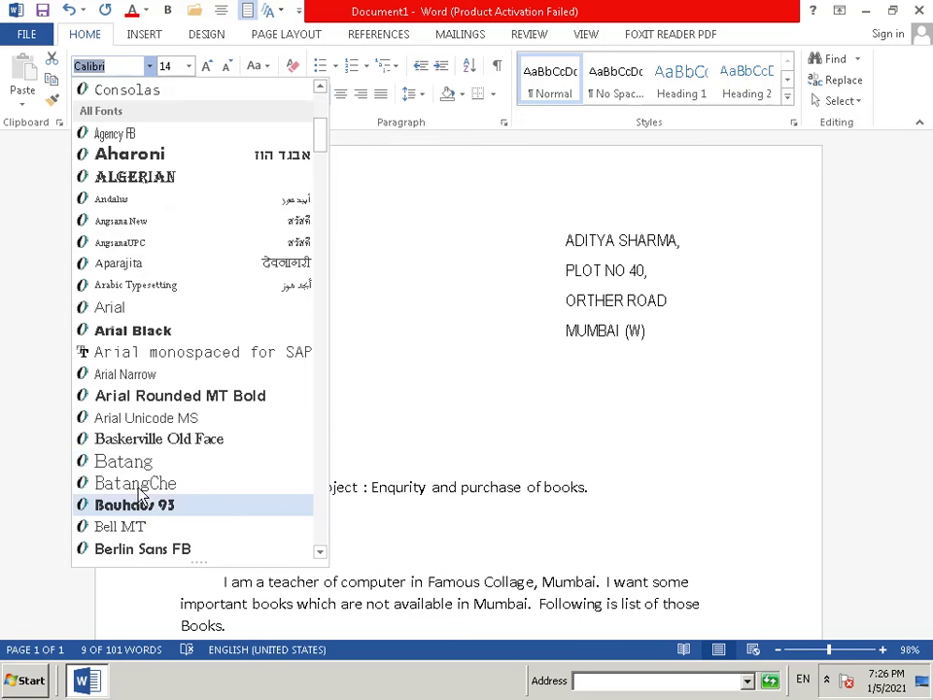
pyautogui.scroll(-1, 143, 455)
pyautogui.scroll(-2, 143, 449)
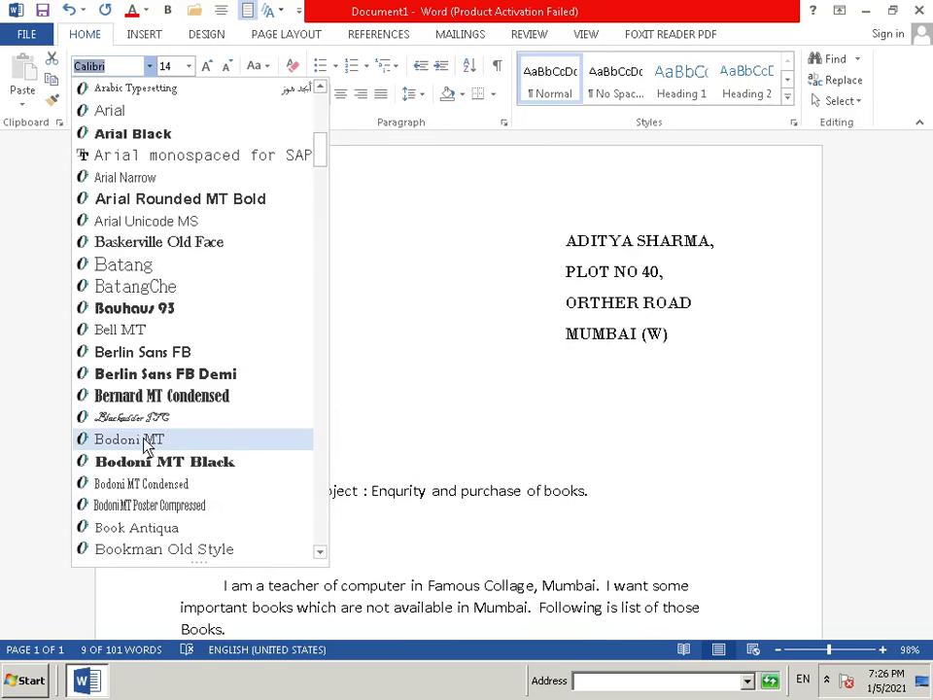
pyautogui.scroll(-1, 146, 432)
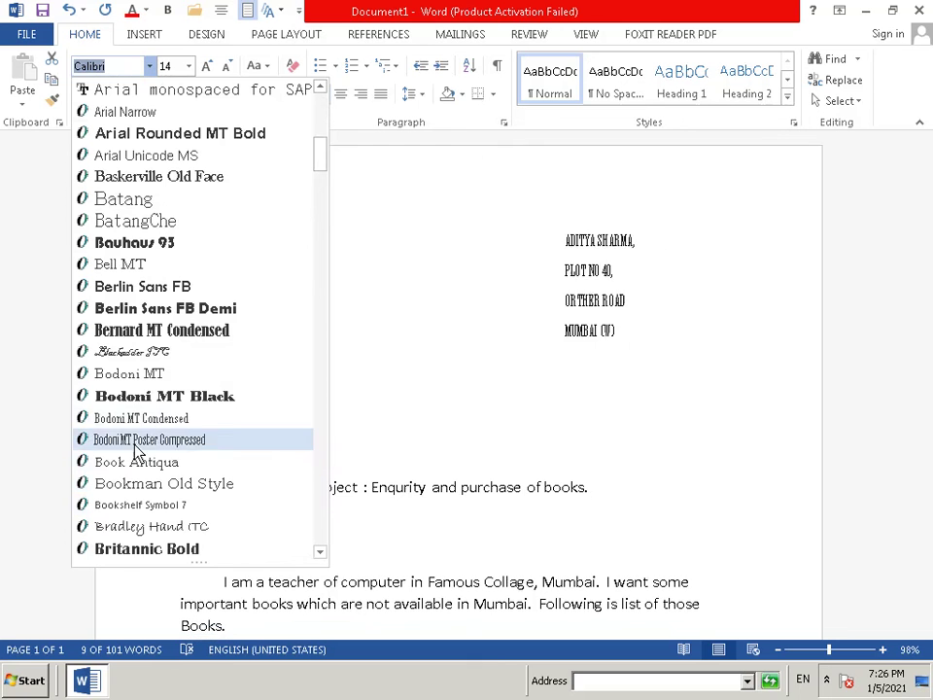
pyautogui.scroll(-3, 131, 444)
pyautogui.scroll(-3, 137, 440)
pyautogui.scroll(-2, 137, 440)
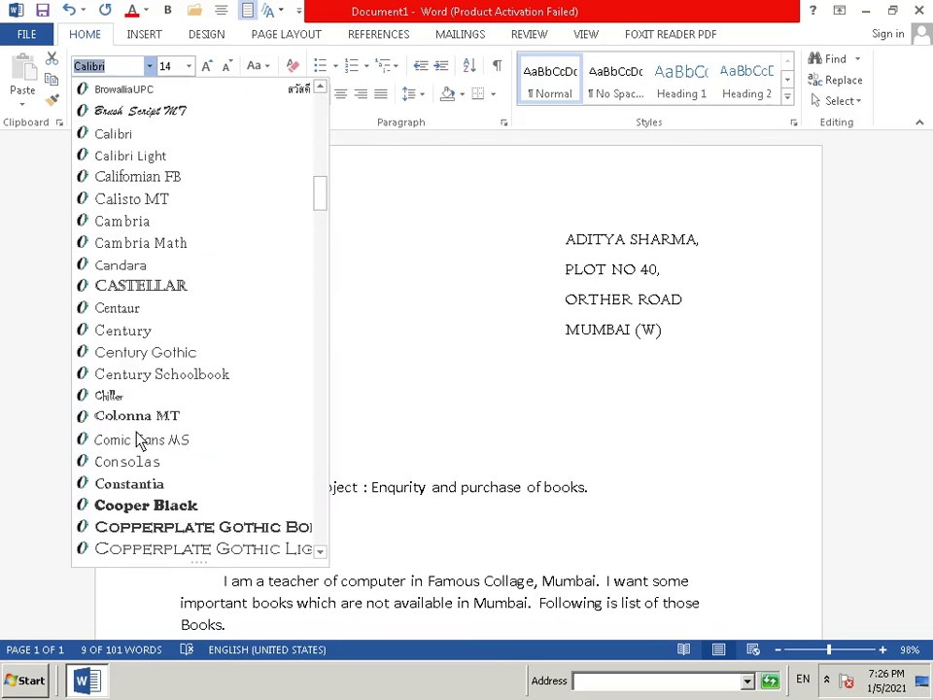
pyautogui.scroll(-2, 137, 440)
pyautogui.scroll(-1, 138, 443)
pyautogui.scroll(-2, 142, 451)
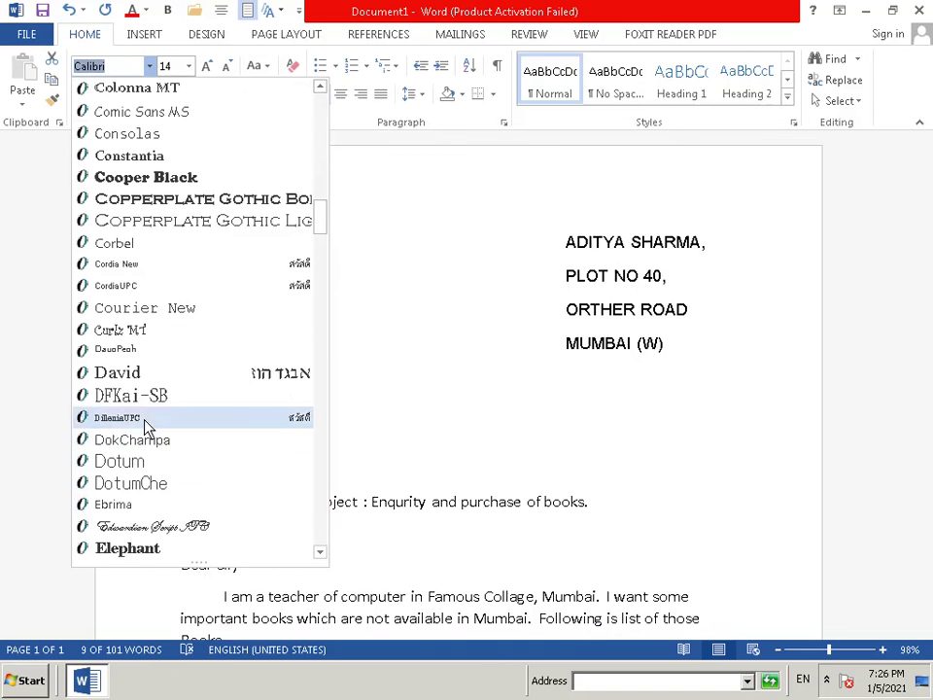
pyautogui.scroll(-3, 146, 428)
pyautogui.scroll(-3, 147, 427)
pyautogui.scroll(-1, 146, 427)
pyautogui.scroll(-1, 146, 428)
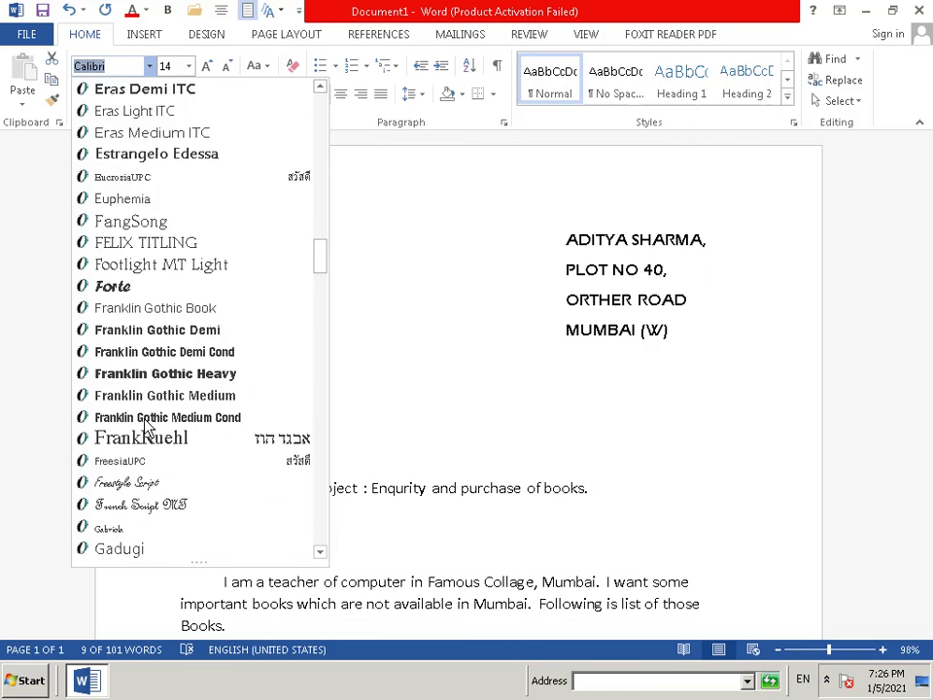
pyautogui.scroll(-3, 146, 427)
pyautogui.scroll(-3, 146, 428)
pyautogui.scroll(-3, 146, 428)
pyautogui.scroll(6, 146, 428)
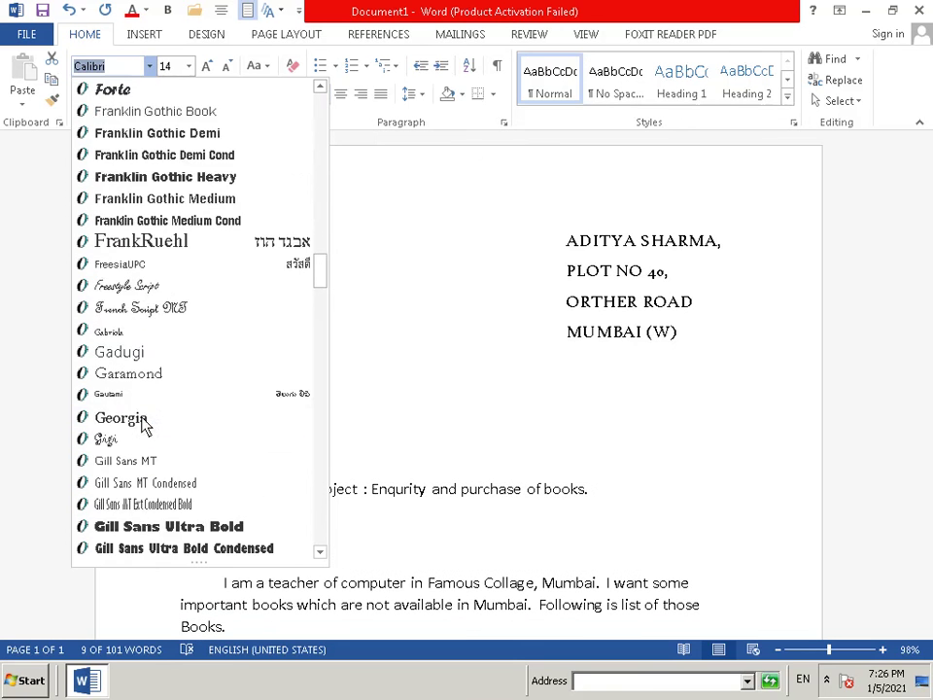
pyautogui.scroll(6, 146, 428)
pyautogui.scroll(9, 144, 427)
pyautogui.scroll(5, 144, 428)
pyautogui.scroll(3, 144, 428)
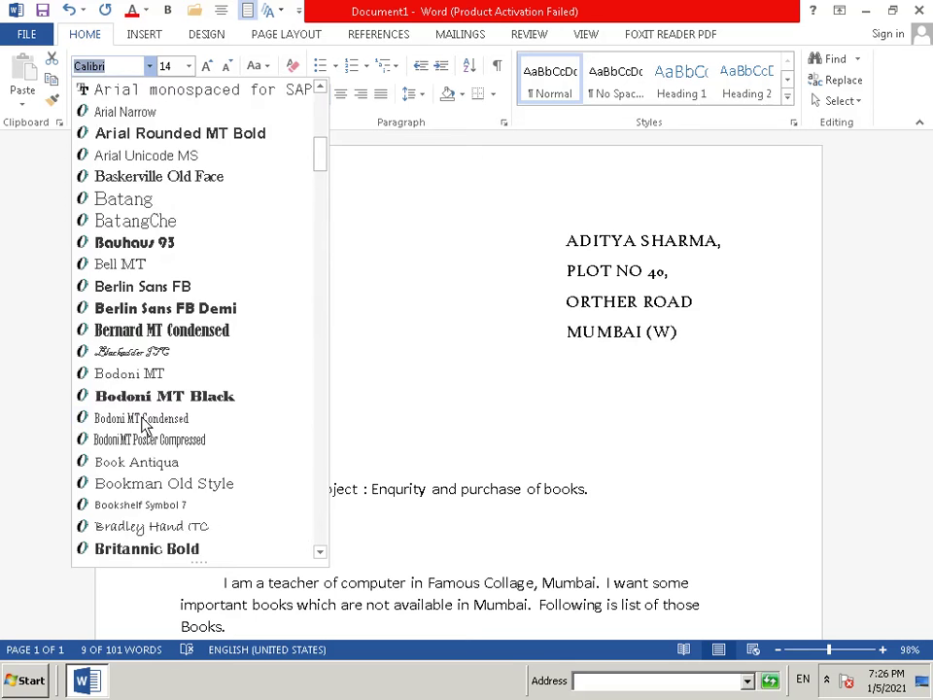
pyautogui.scroll(4, 143, 428)
pyautogui.scroll(3, 142, 428)
pyautogui.scroll(3, 142, 428)
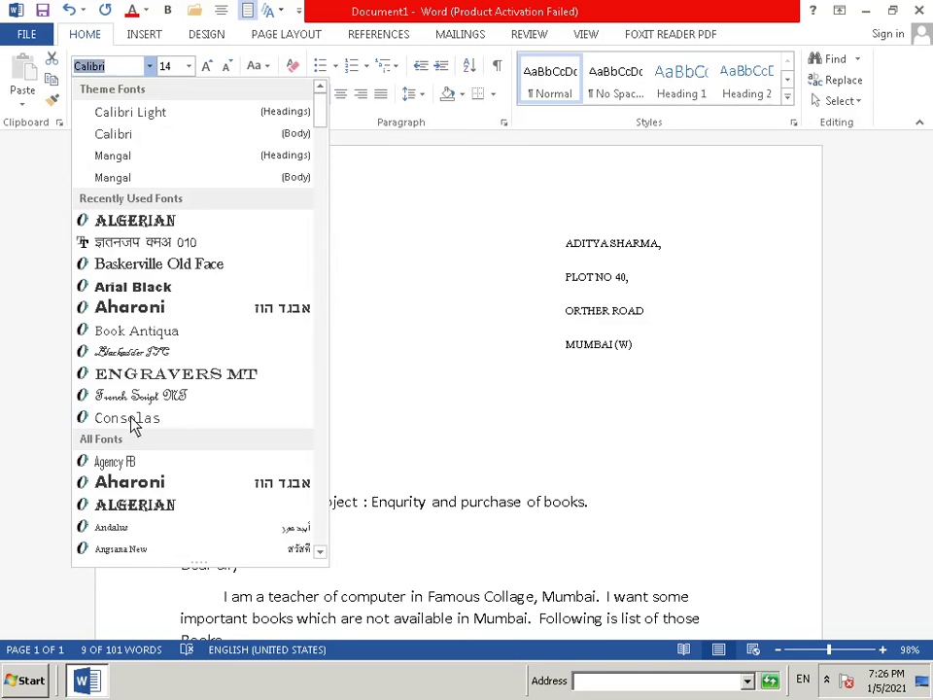
pyautogui.click(107, 483)
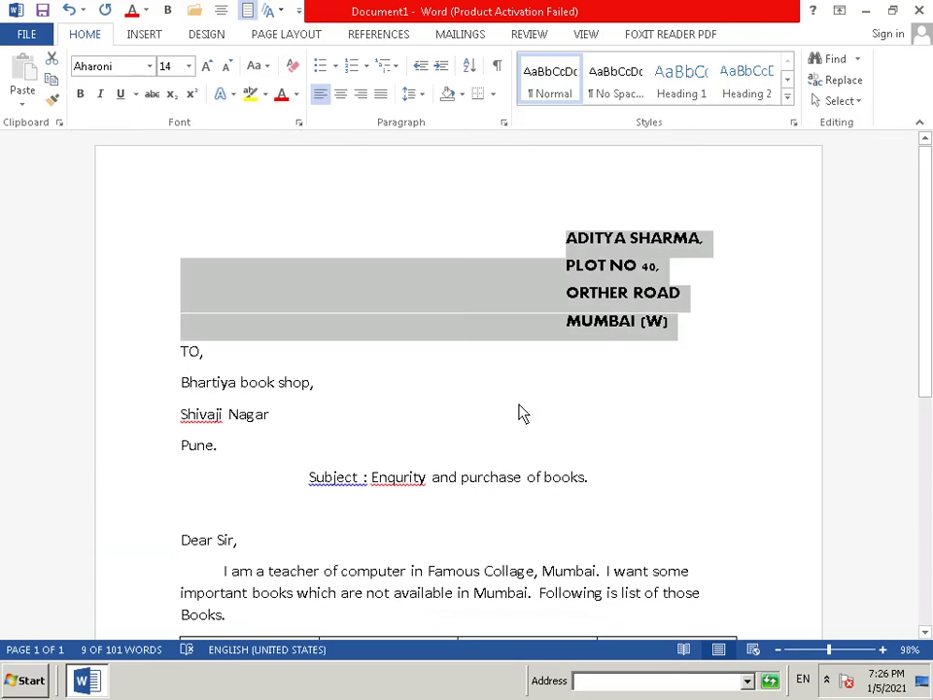
# Make the Aharoni sender address bold and color it Purple.
pyautogui.click(80, 97)
pyautogui.click(297, 95)
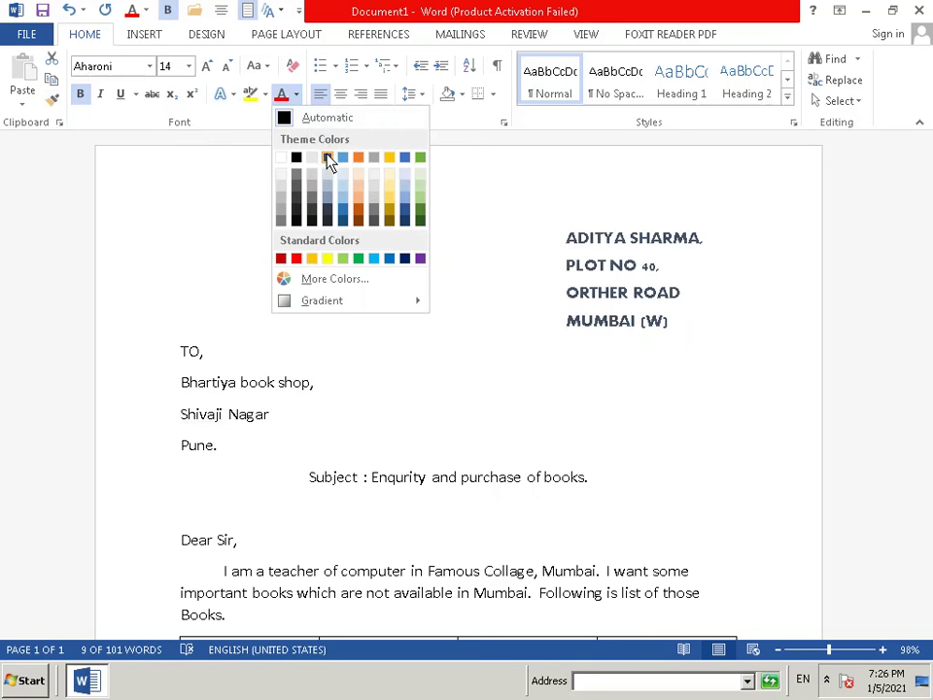
pyautogui.click(420, 259)
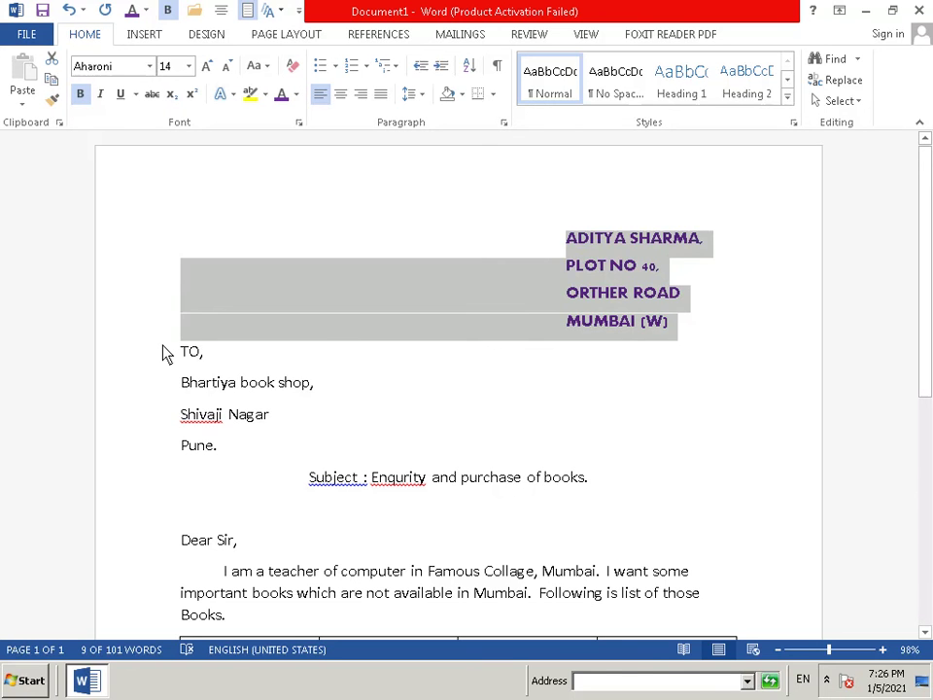
pyautogui.moveTo(175, 354); pyautogui.dragTo(193, 435)
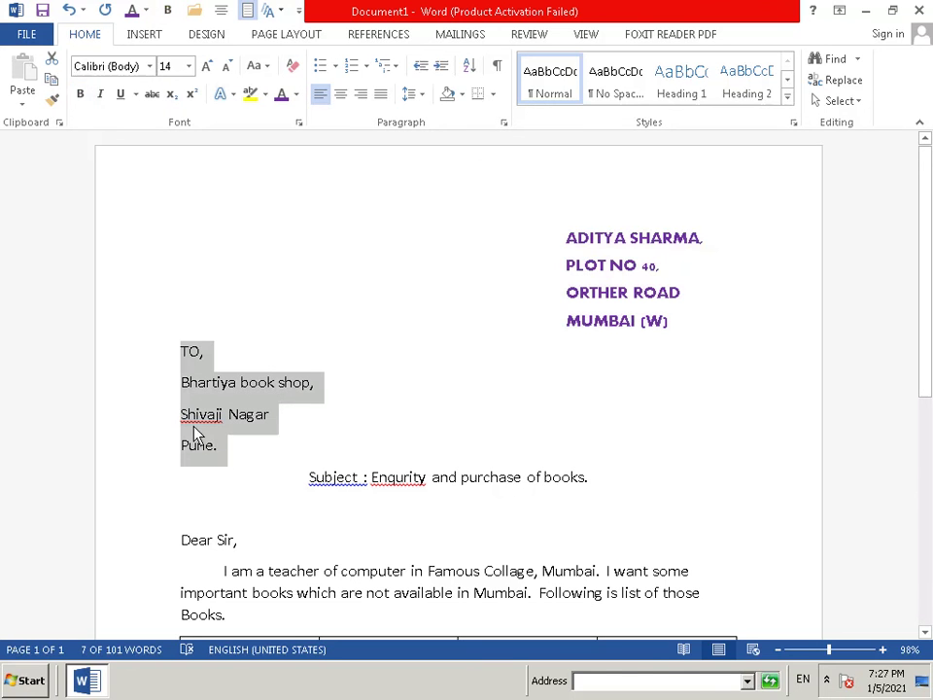
# Color the recipient lines from 'TO,' to 'Pune.' light green and bold them.
pyautogui.click(295, 101)
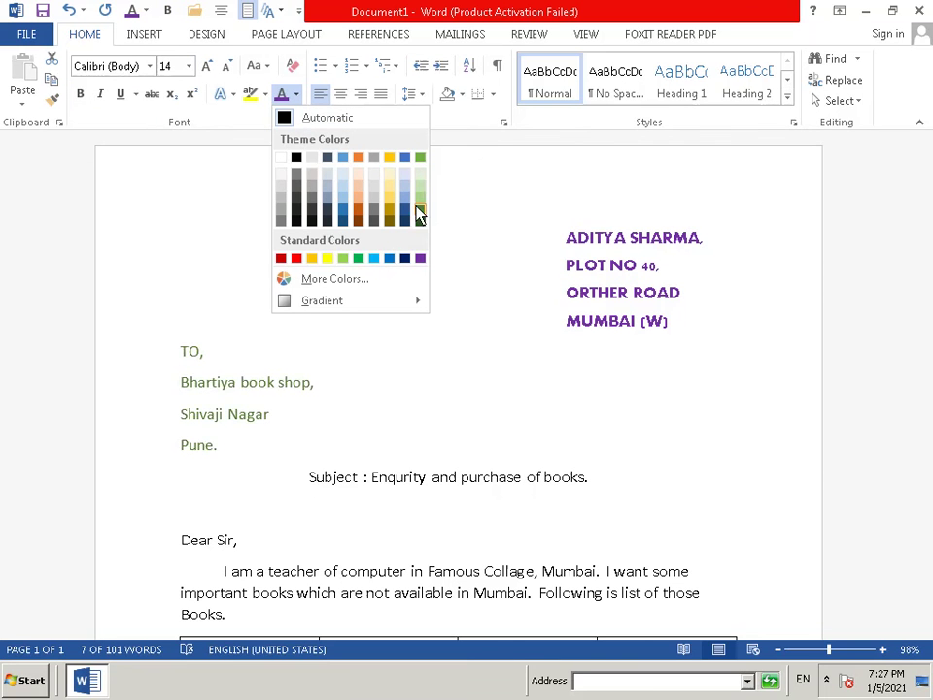
pyautogui.click(342, 259)
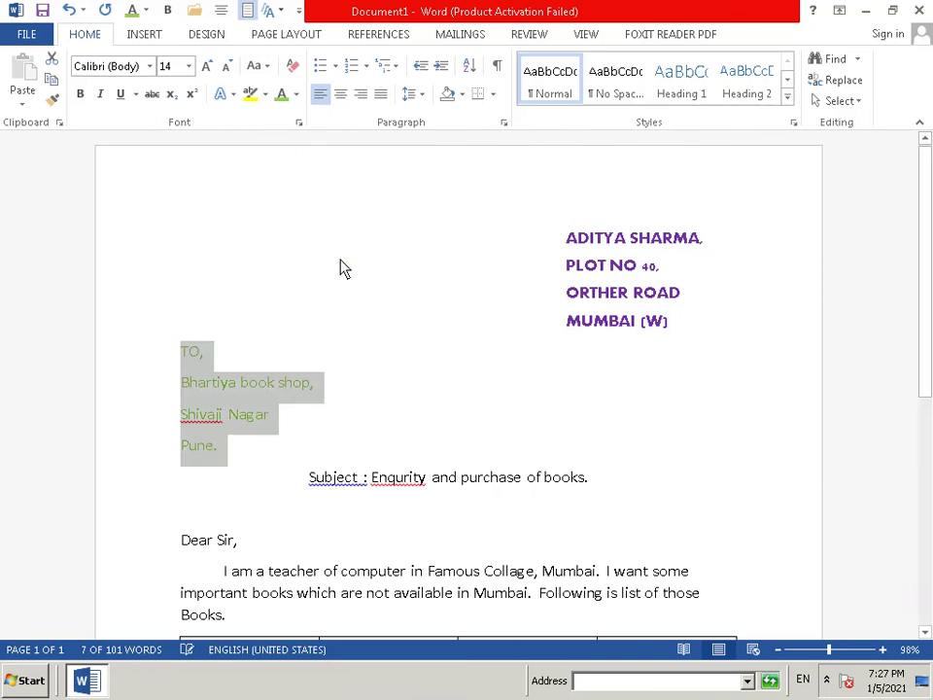
pyautogui.click(82, 95)
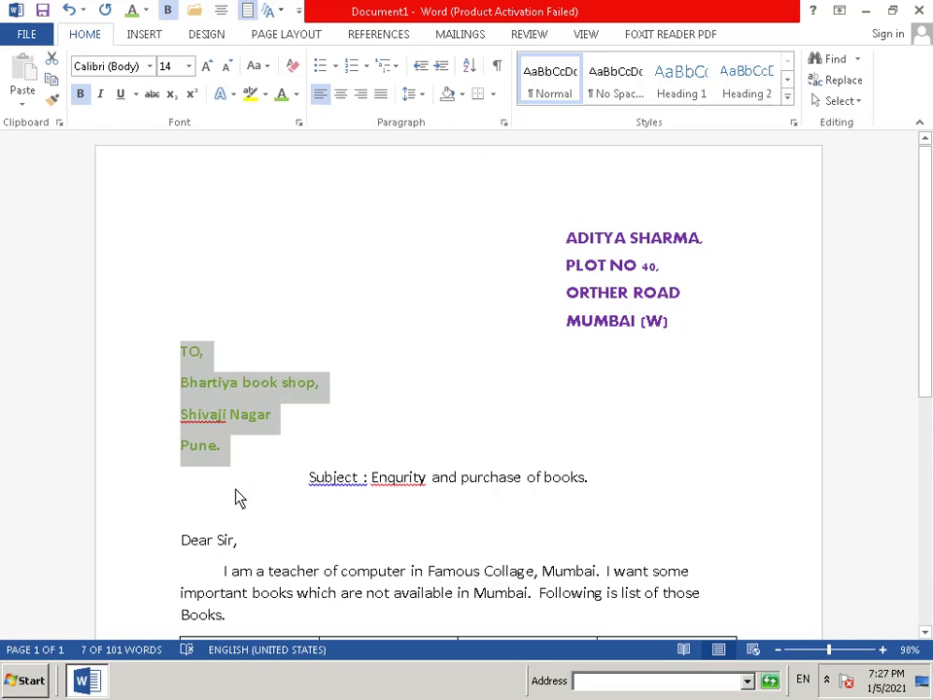
# Underline, bold and color purple the 'Subject : Enqurity and purchase of books.' line.
pyautogui.moveTo(312, 486); pyautogui.dragTo(397, 508)
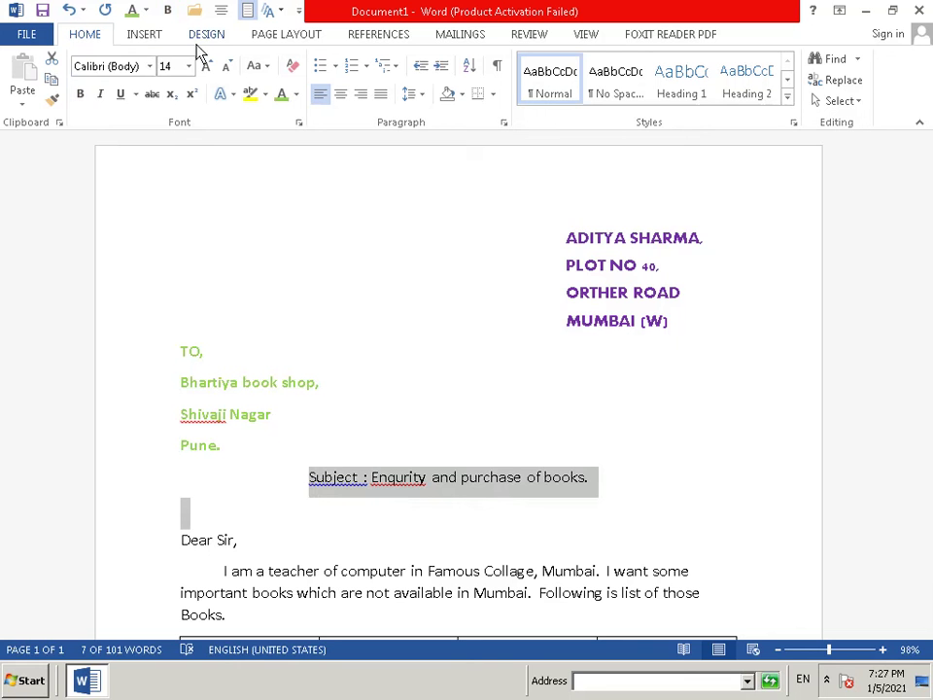
pyautogui.click(124, 98)
pyautogui.click(79, 95)
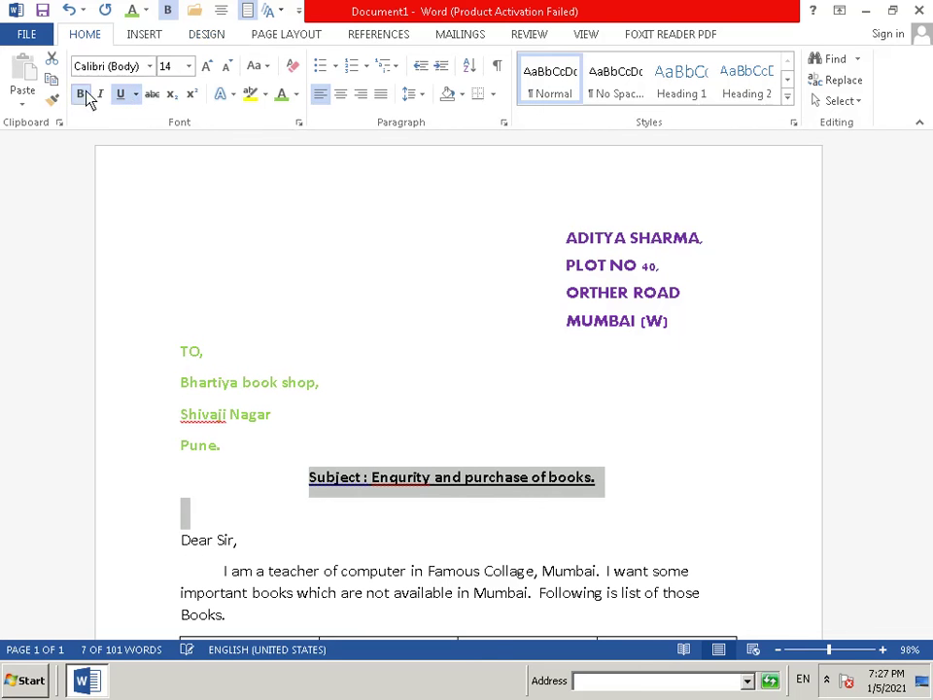
pyautogui.click(296, 94)
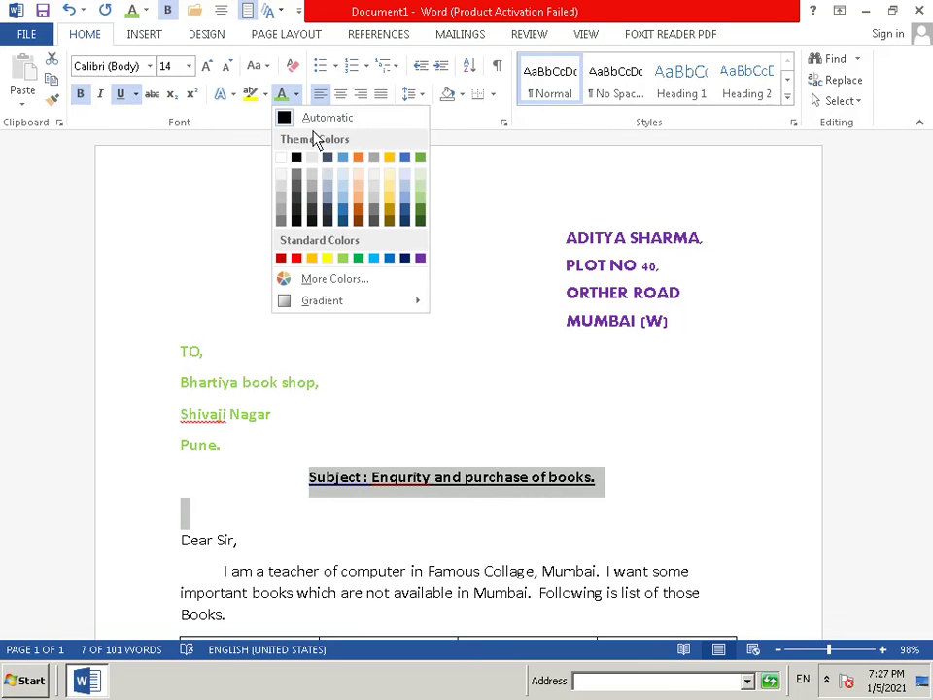
pyautogui.click(420, 259)
pyautogui.scroll(-3, 402, 348)
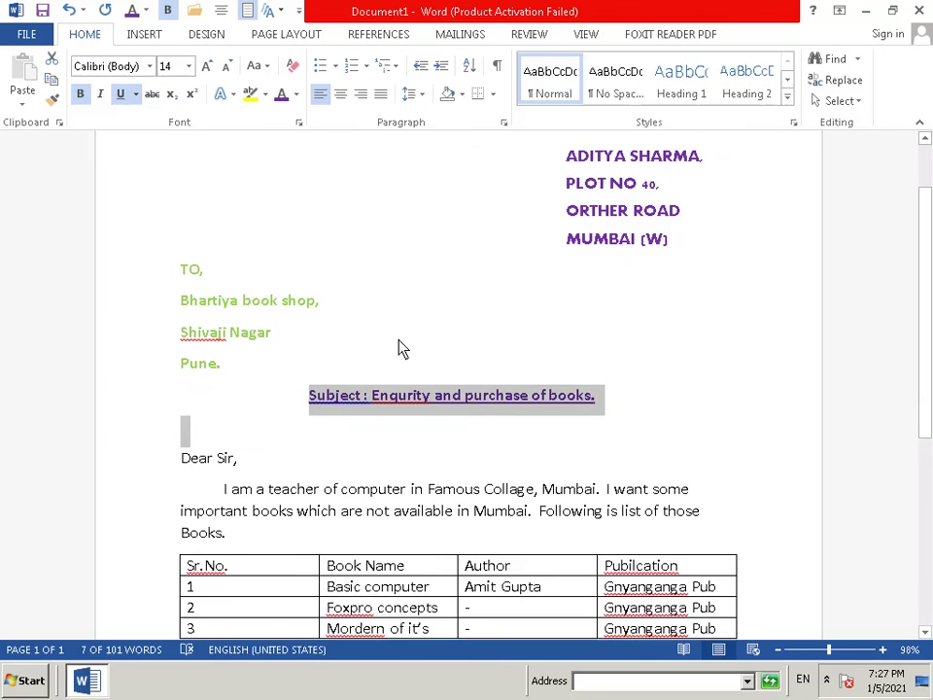
# Make the greeting 'Dear Sir,' red and bold.
pyautogui.moveTo(180, 377); pyautogui.dragTo(238, 381)
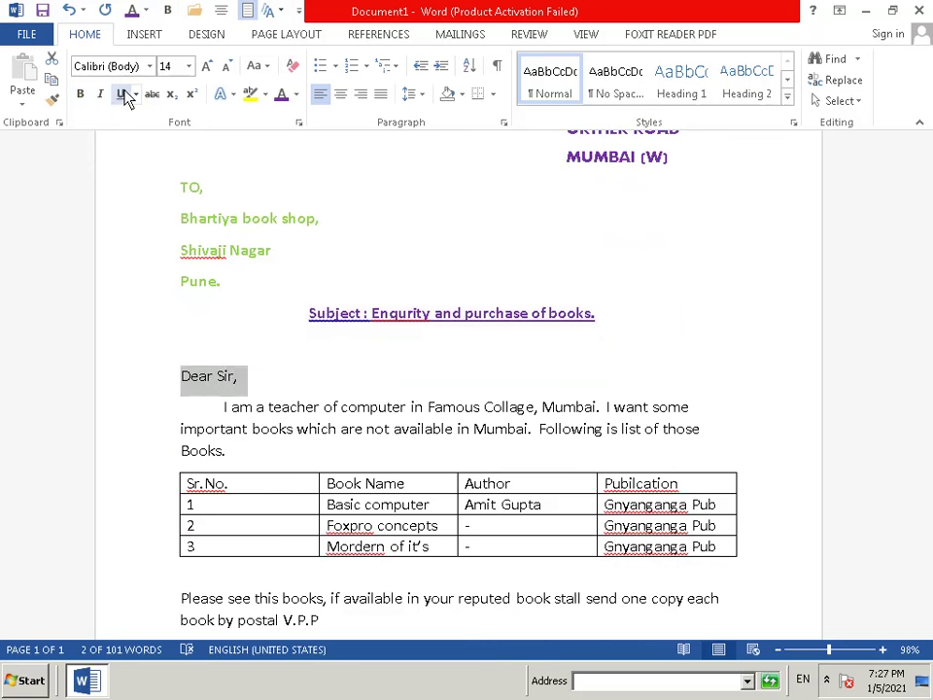
pyautogui.click(296, 96)
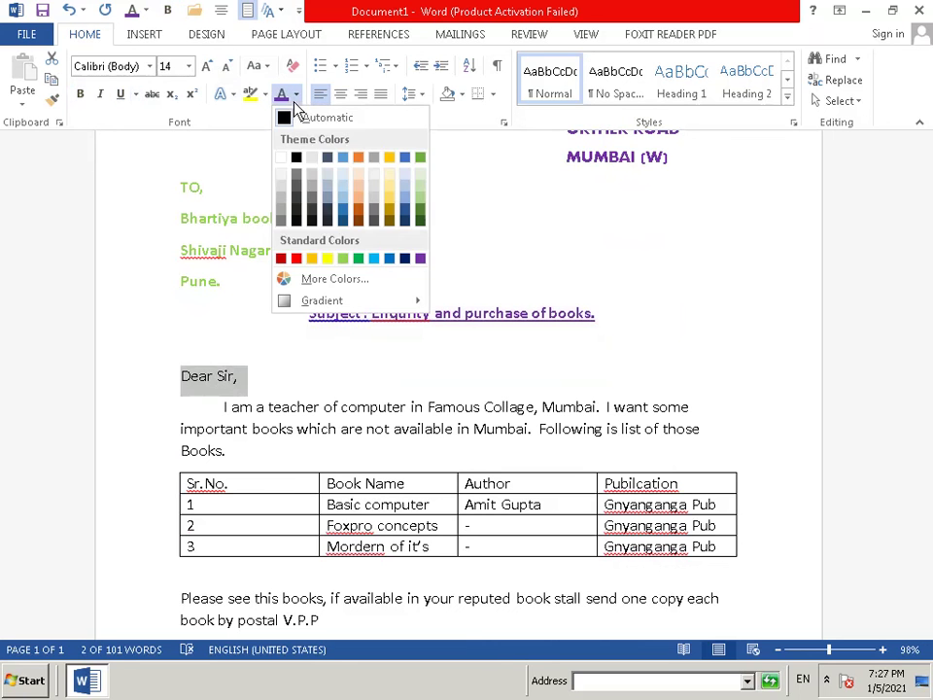
pyautogui.click(292, 259)
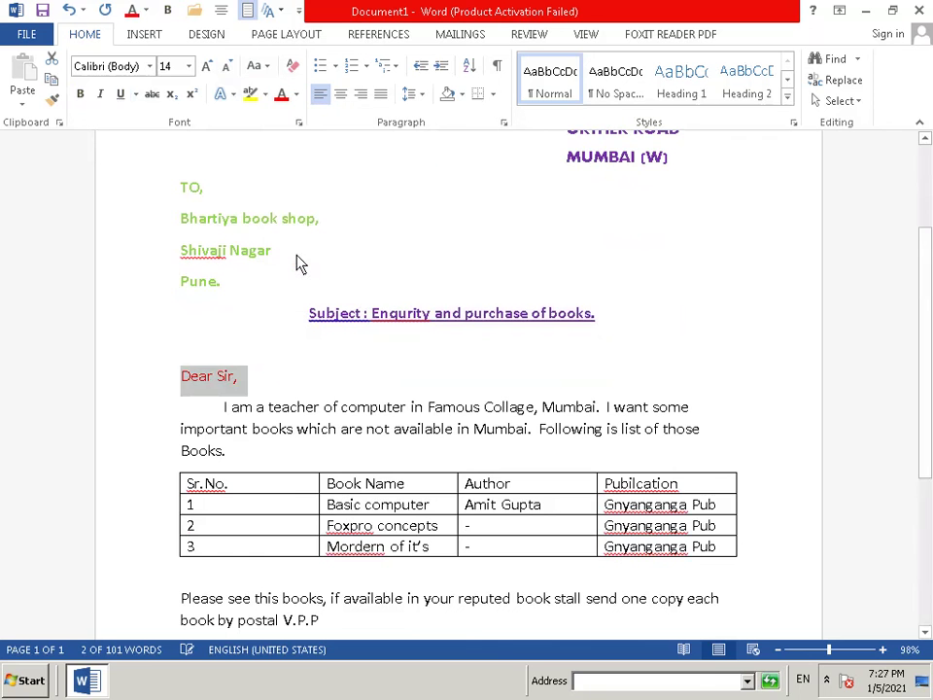
pyautogui.click(81, 95)
pyautogui.scroll(-2, 146, 195)
# Color the 'I am a teacher of computer…' paragraph light blue and bold it.
pyautogui.click(226, 325)
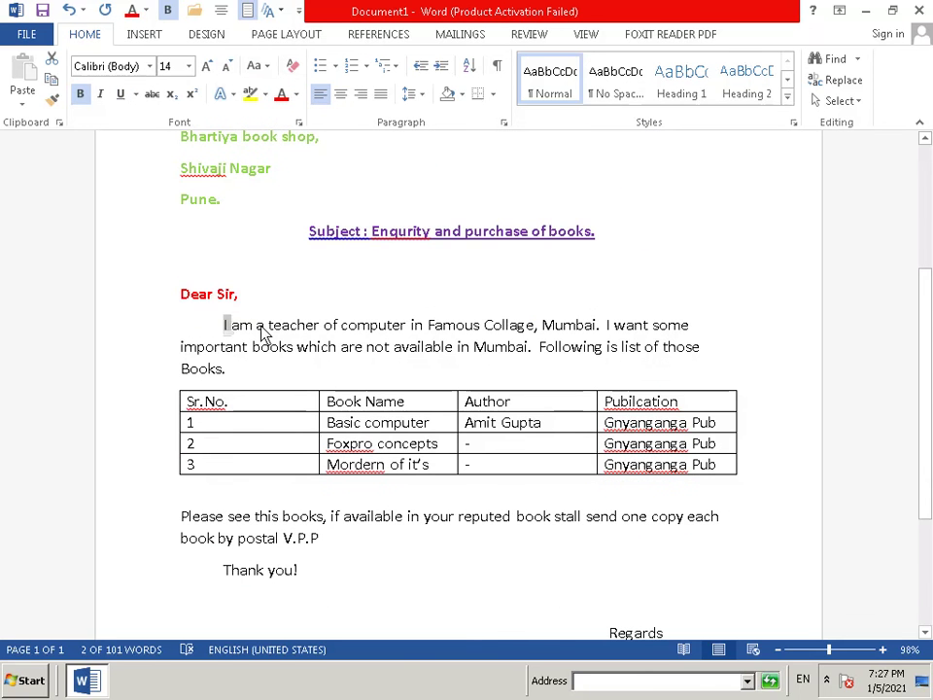
pyautogui.moveTo(261, 329)
pyautogui.mouseDown()
pyautogui.moveTo(686, 337)
pyautogui.moveTo(704, 385)
pyautogui.mouseUp()
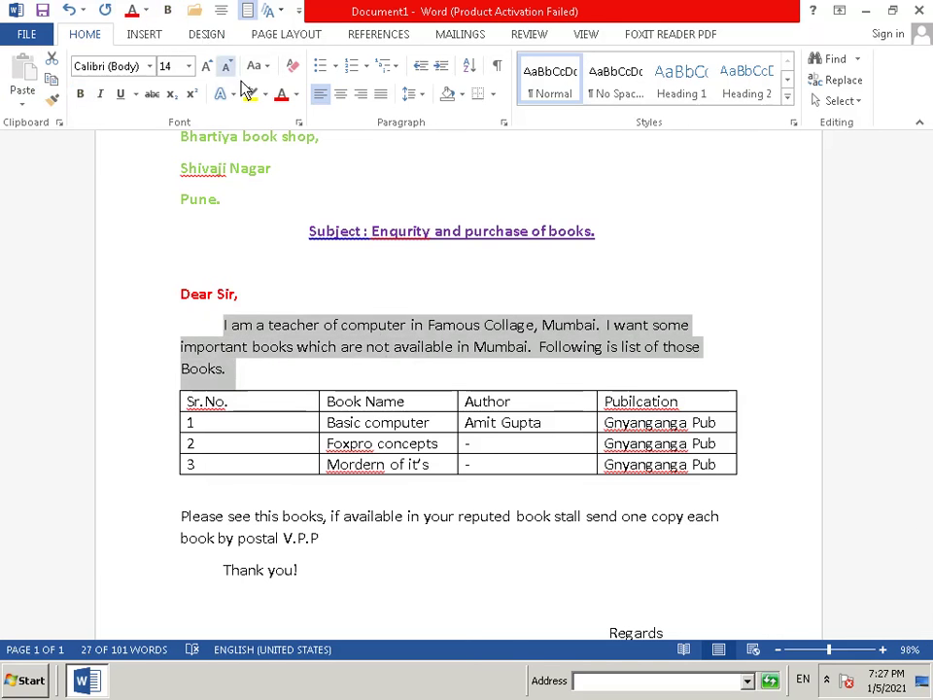
pyautogui.click(296, 95)
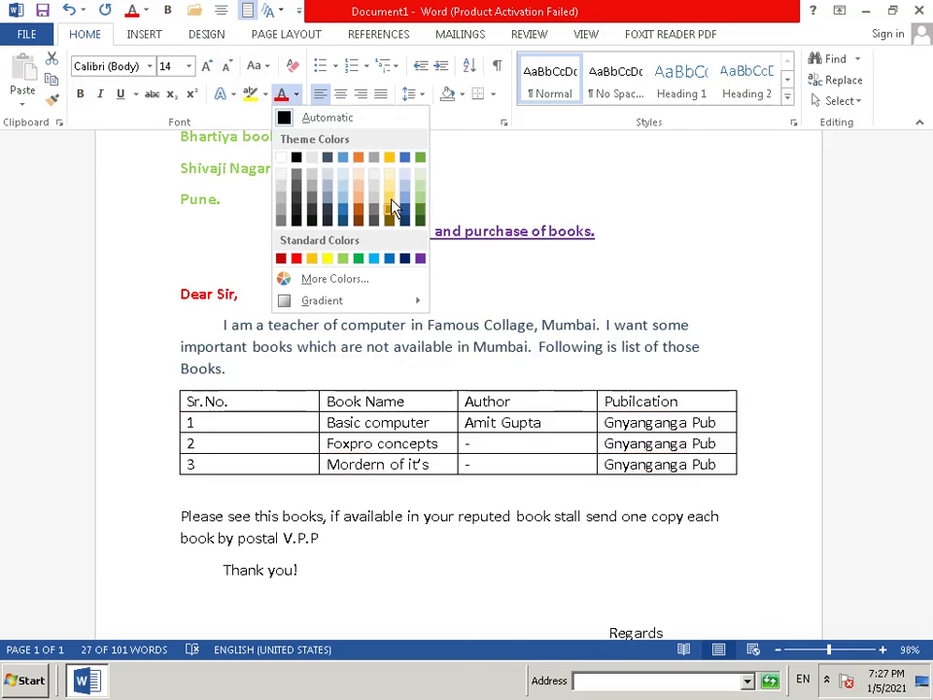
pyautogui.click(373, 259)
pyautogui.click(82, 94)
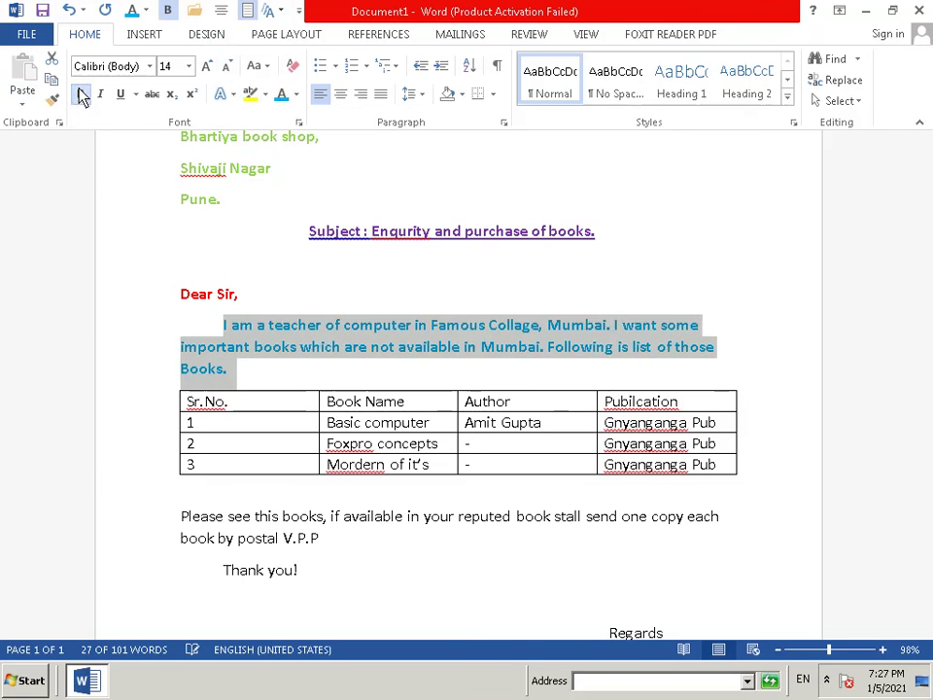
pyautogui.scroll(-3, 97, 120)
pyautogui.scroll(-1, 97, 121)
pyautogui.scroll(-3, 151, 307)
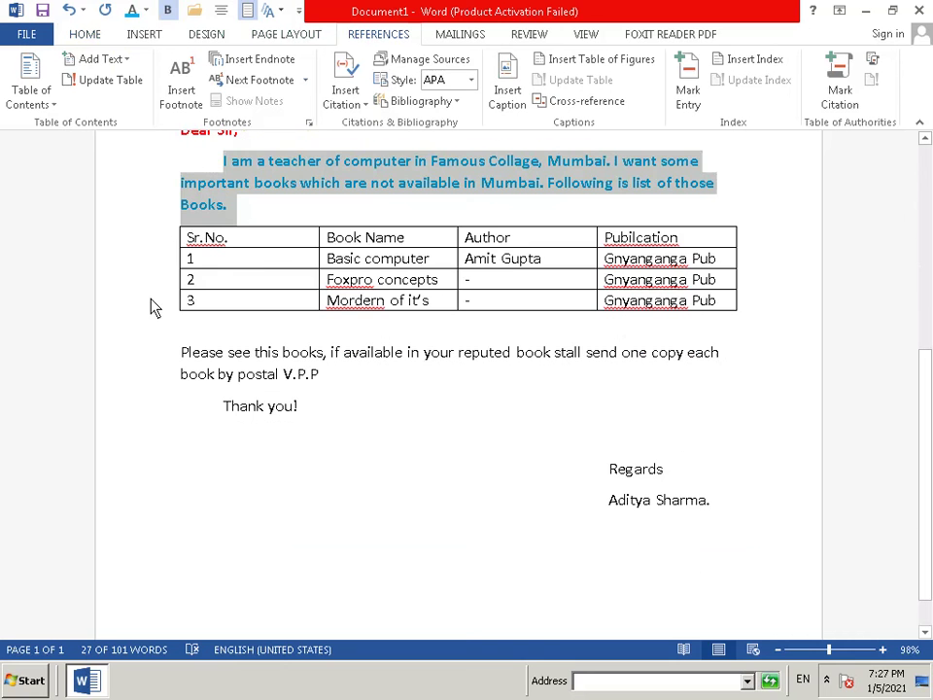
# Make the table header row and serial numbers 1 to 3 bold red.
pyautogui.moveTo(185, 402)
pyautogui.click(187, 245)
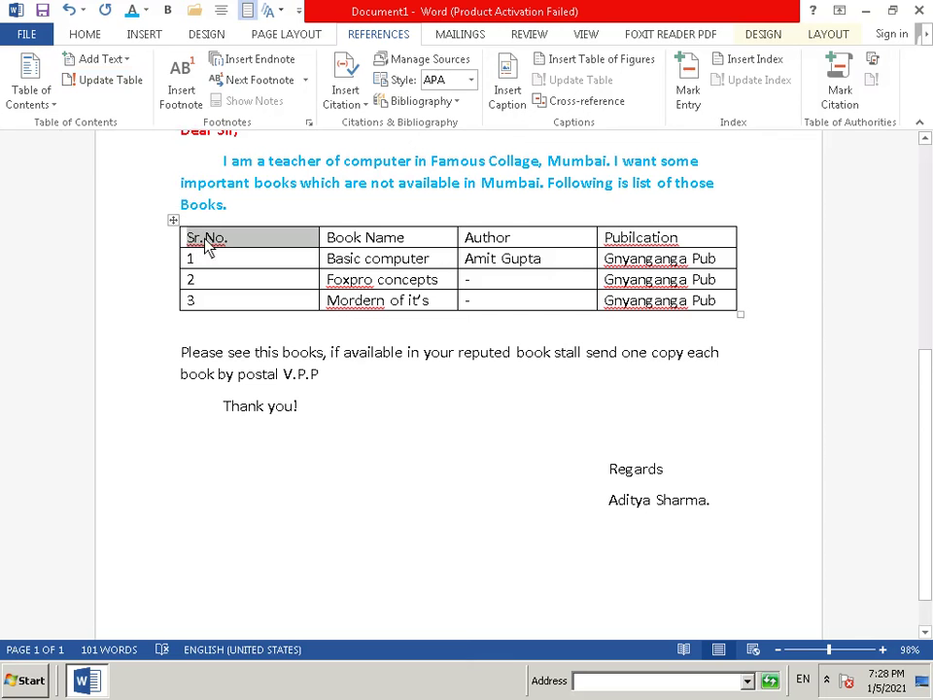
pyautogui.moveTo(205, 245); pyautogui.dragTo(625, 245)
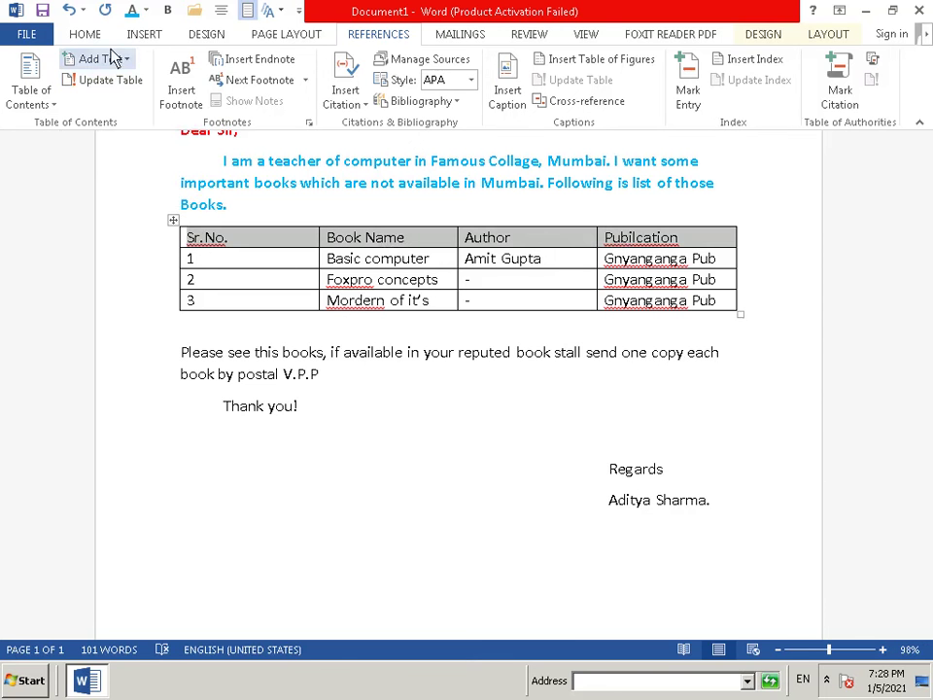
pyautogui.click(86, 35)
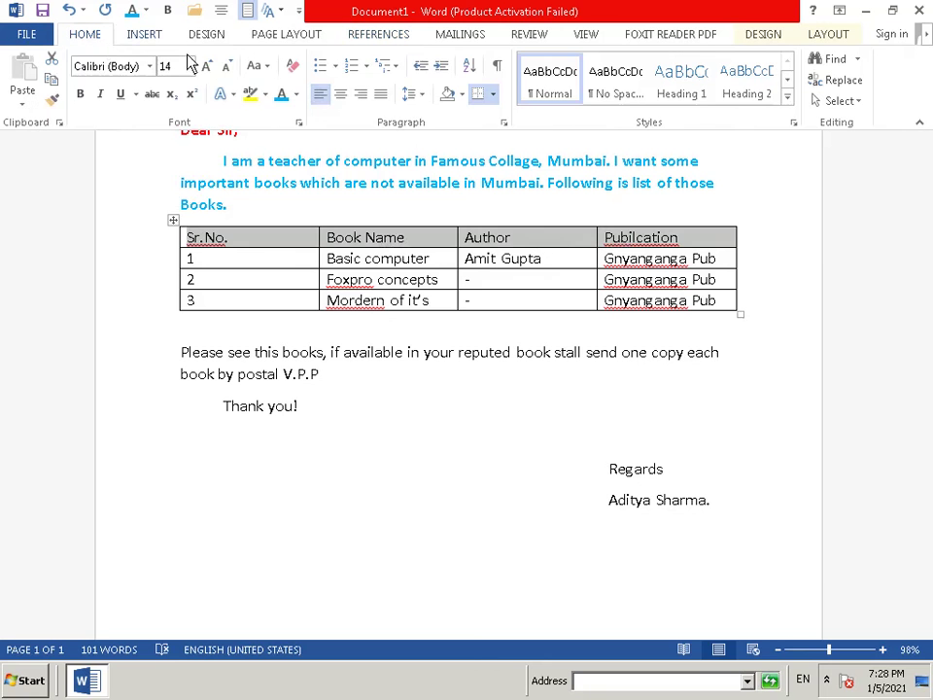
pyautogui.click(297, 94)
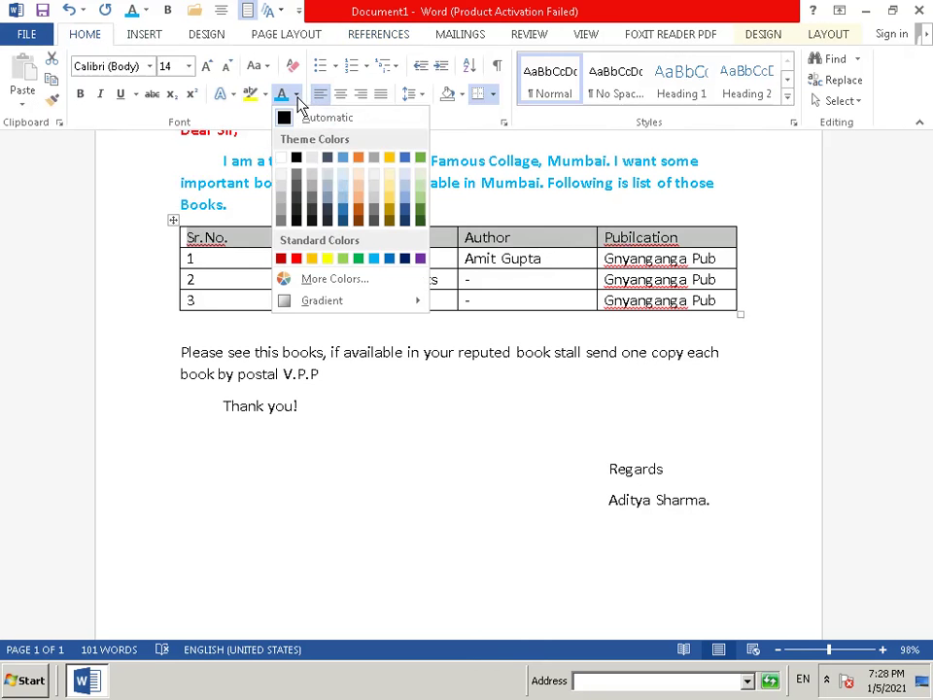
pyautogui.click(297, 259)
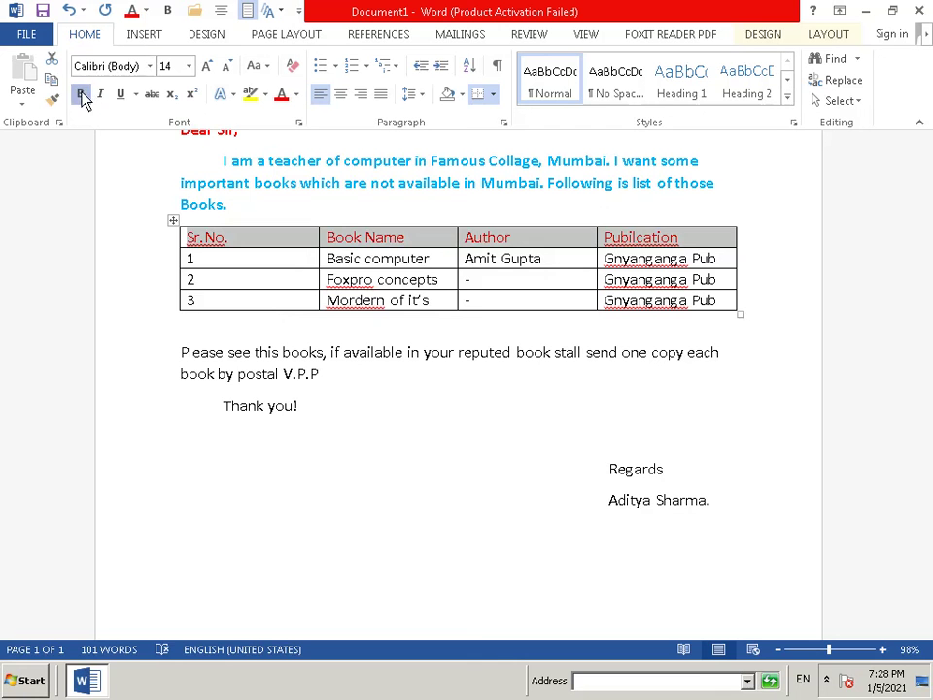
pyautogui.click(81, 95)
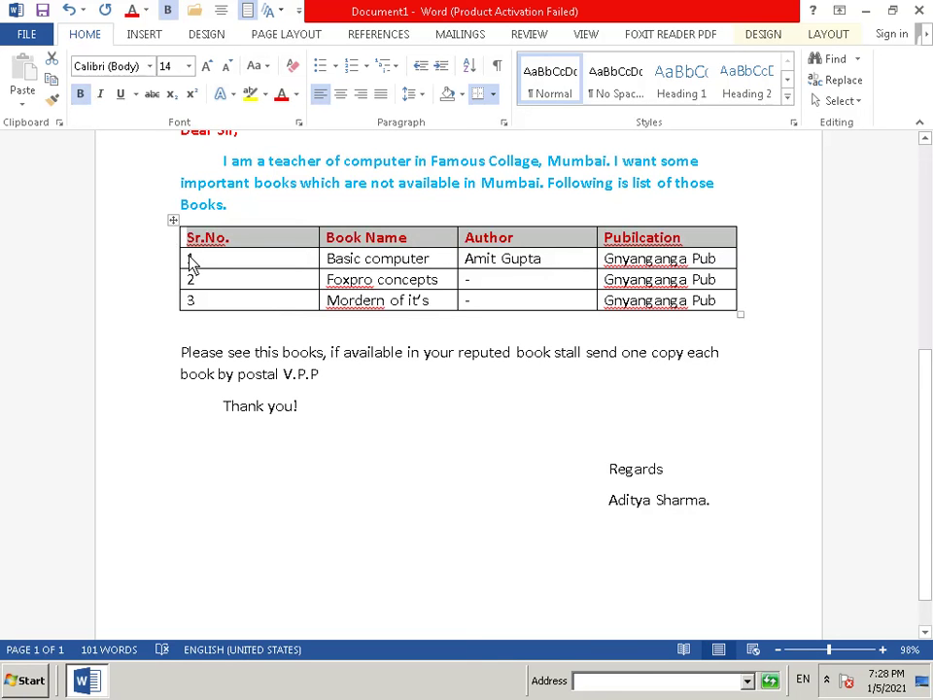
pyautogui.moveTo(190, 260); pyautogui.dragTo(188, 300)
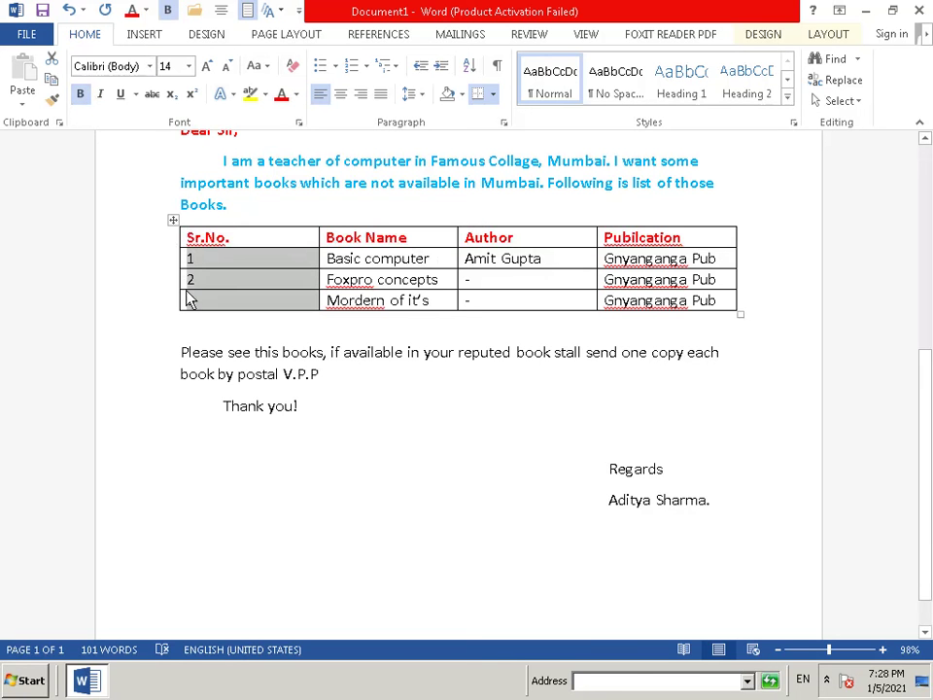
pyautogui.click(79, 95)
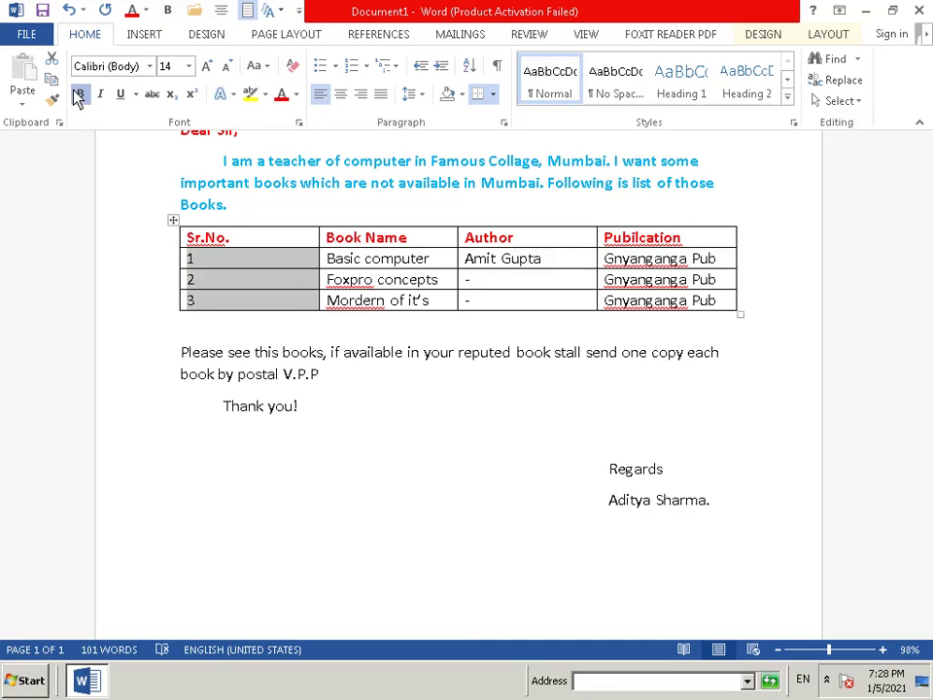
pyautogui.click(297, 97)
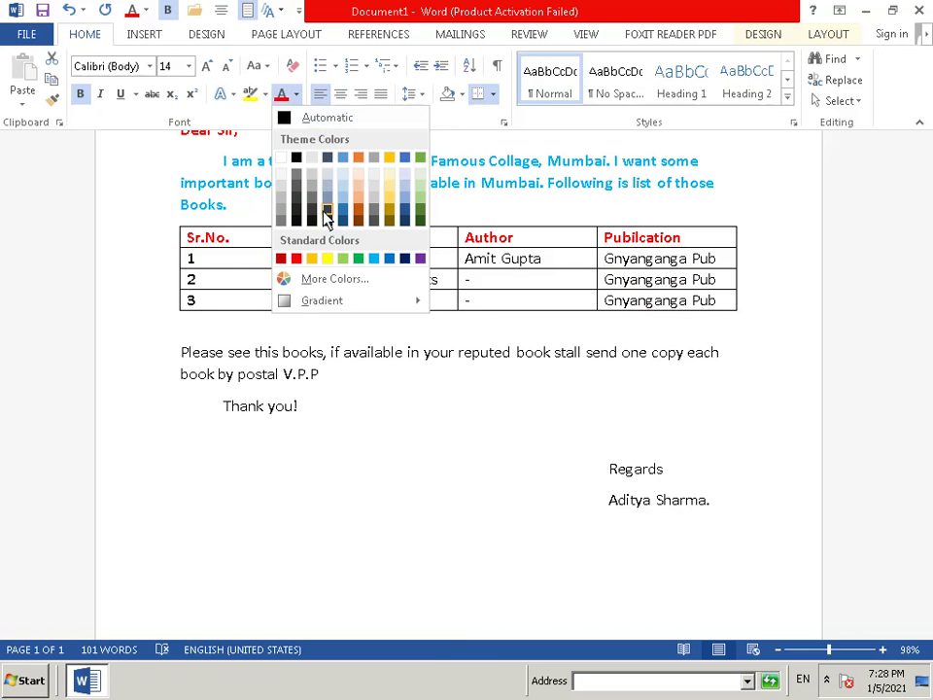
pyautogui.click(297, 258)
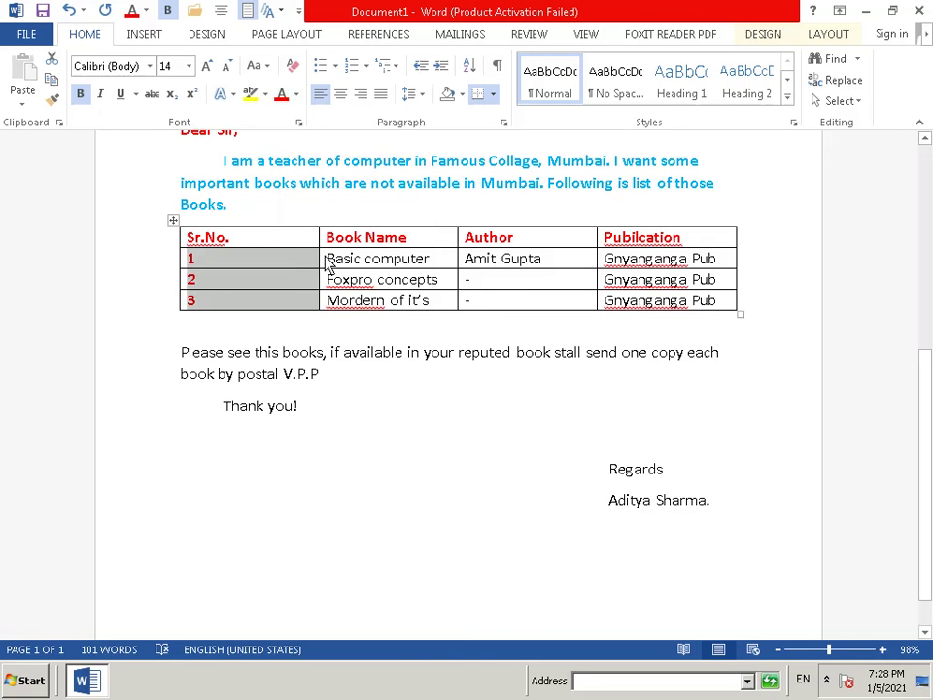
# Color the book, author and publication entries light blue and bold them.
pyautogui.moveTo(329, 262)
pyautogui.mouseDown()
pyautogui.moveTo(650, 296)
pyautogui.moveTo(647, 304)
pyautogui.mouseUp()
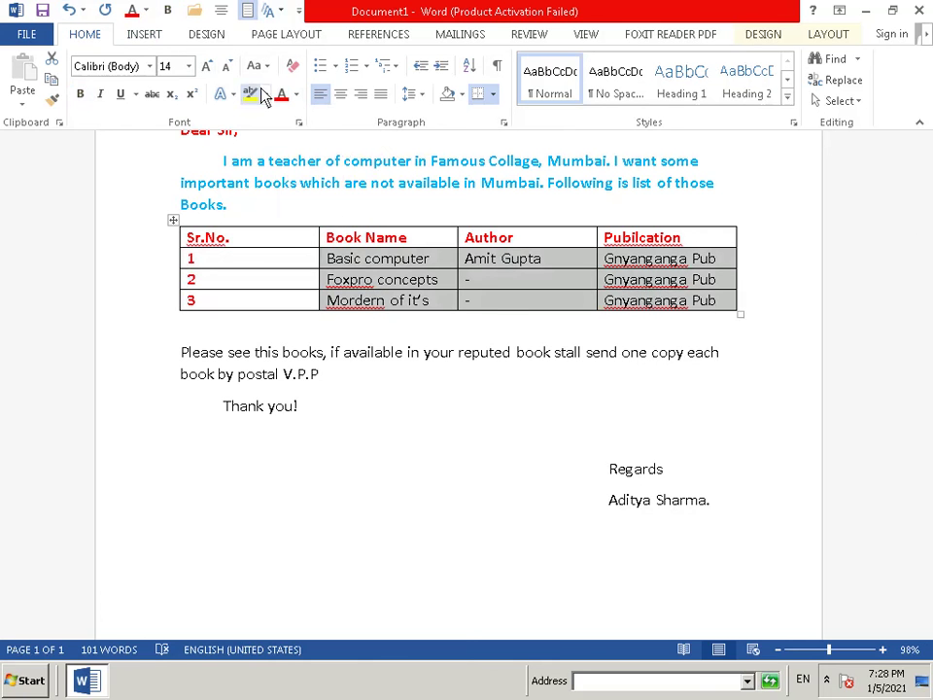
pyautogui.click(296, 94)
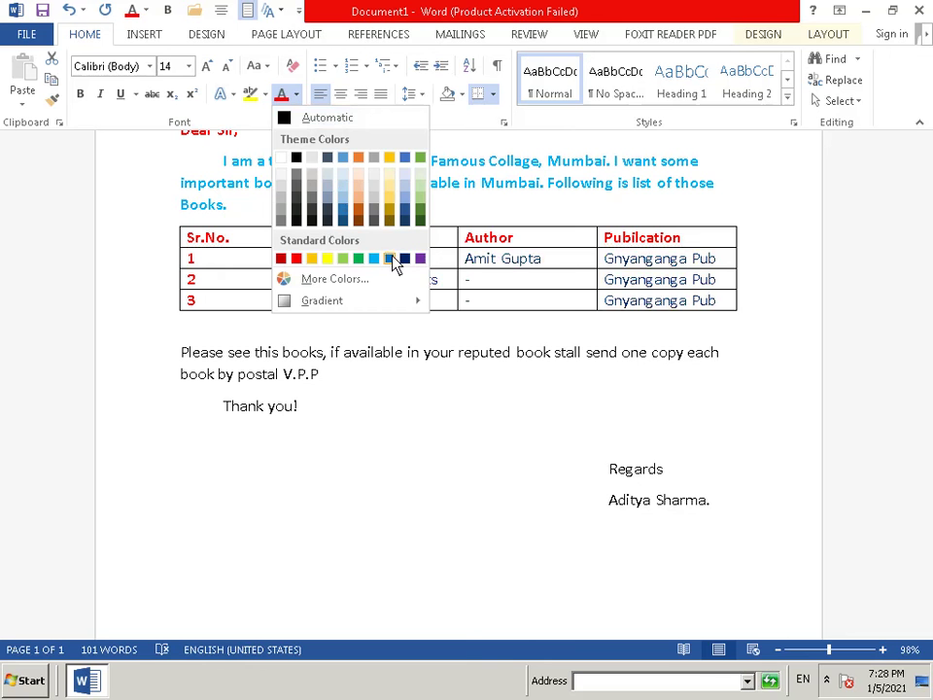
pyautogui.click(374, 261)
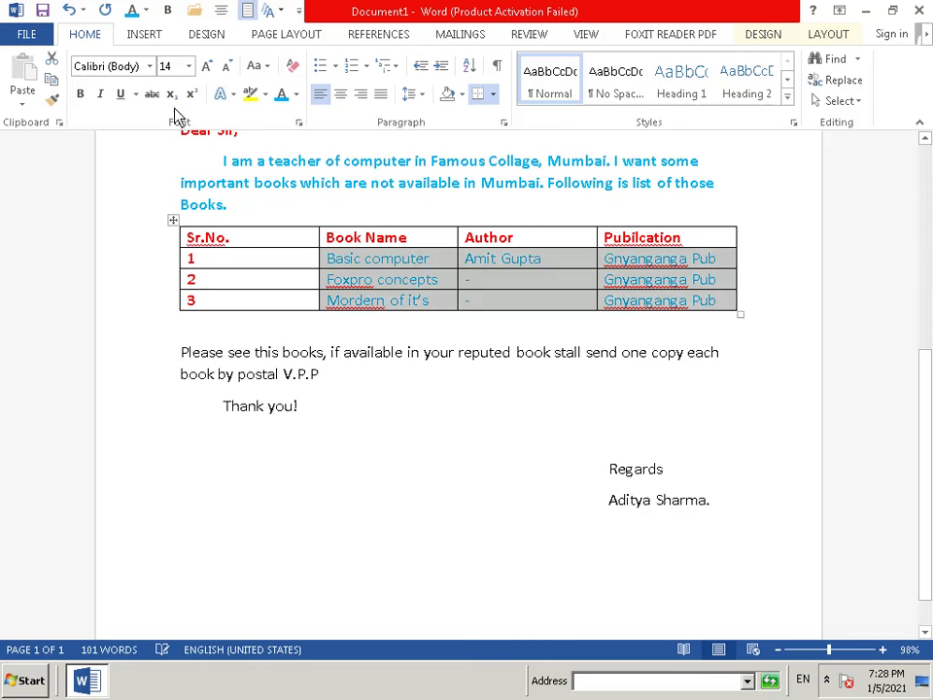
pyautogui.click(80, 94)
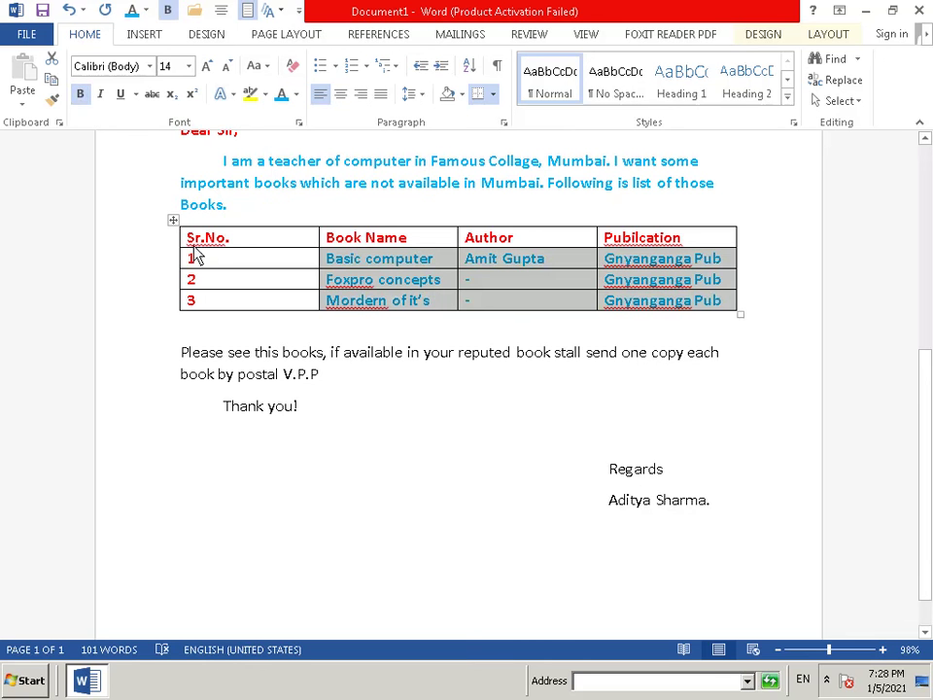
# Bold the closing request paragraph and 'Thank you!' in light blue, then colour the Regards signature block light blue.
pyautogui.moveTo(171, 361)
pyautogui.mouseDown()
pyautogui.moveTo(261, 392)
pyautogui.moveTo(277, 416)
pyautogui.mouseUp()
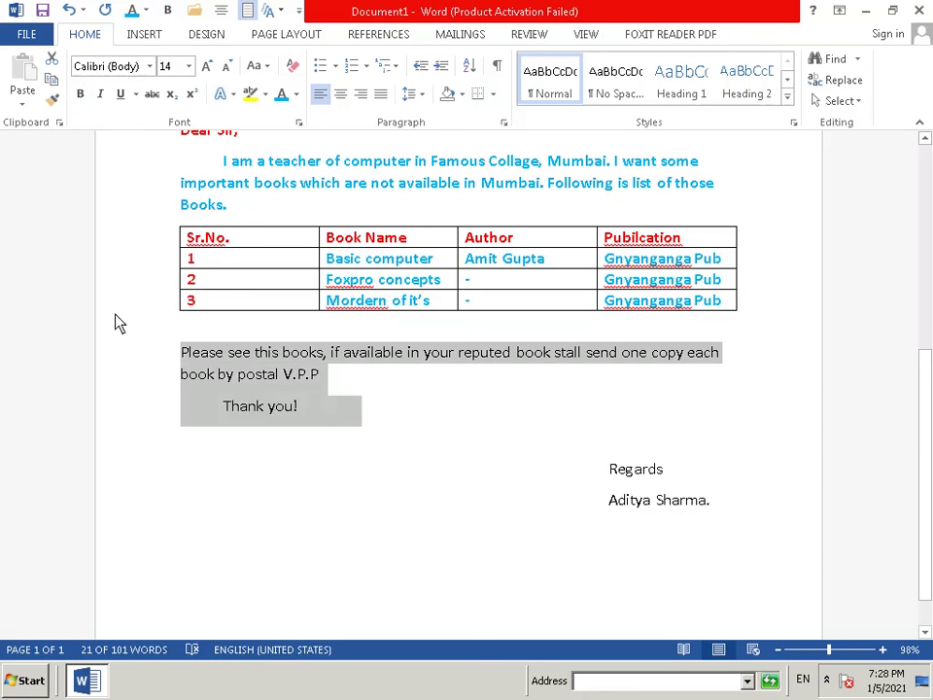
pyautogui.click(81, 95)
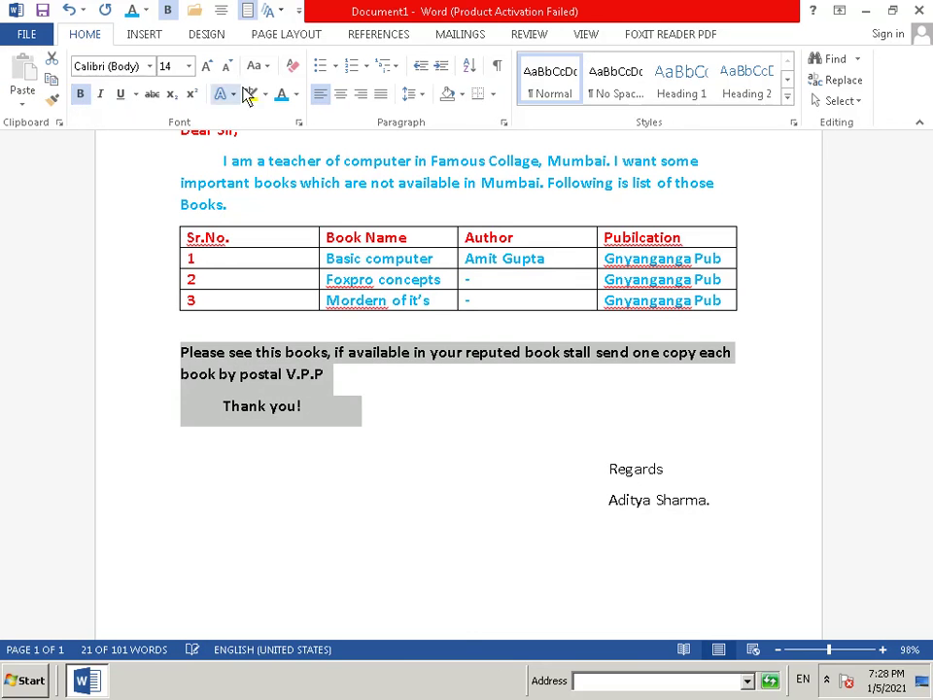
pyautogui.click(296, 97)
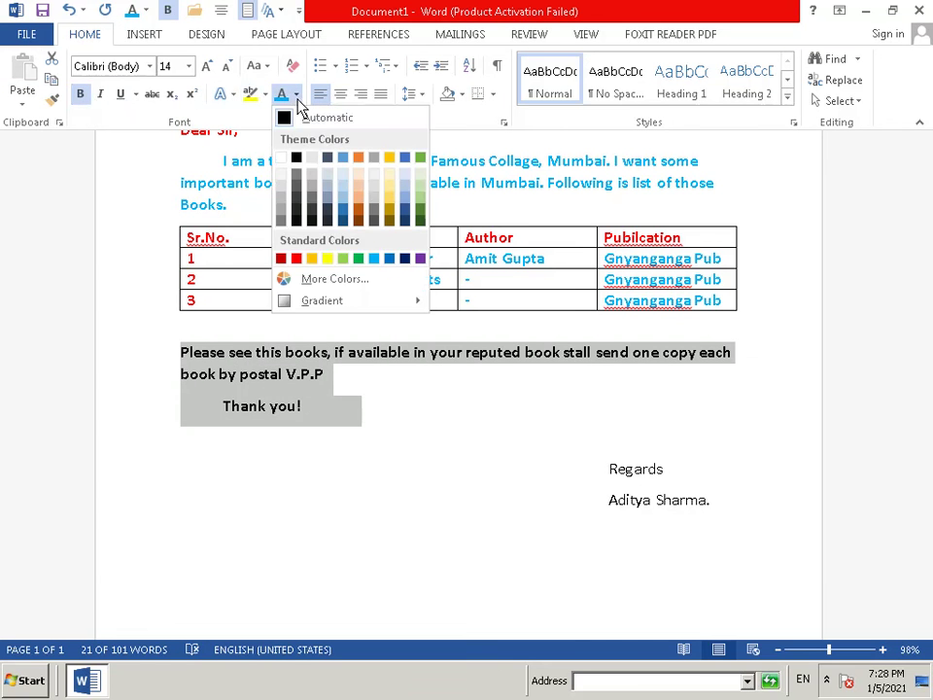
pyautogui.click(374, 259)
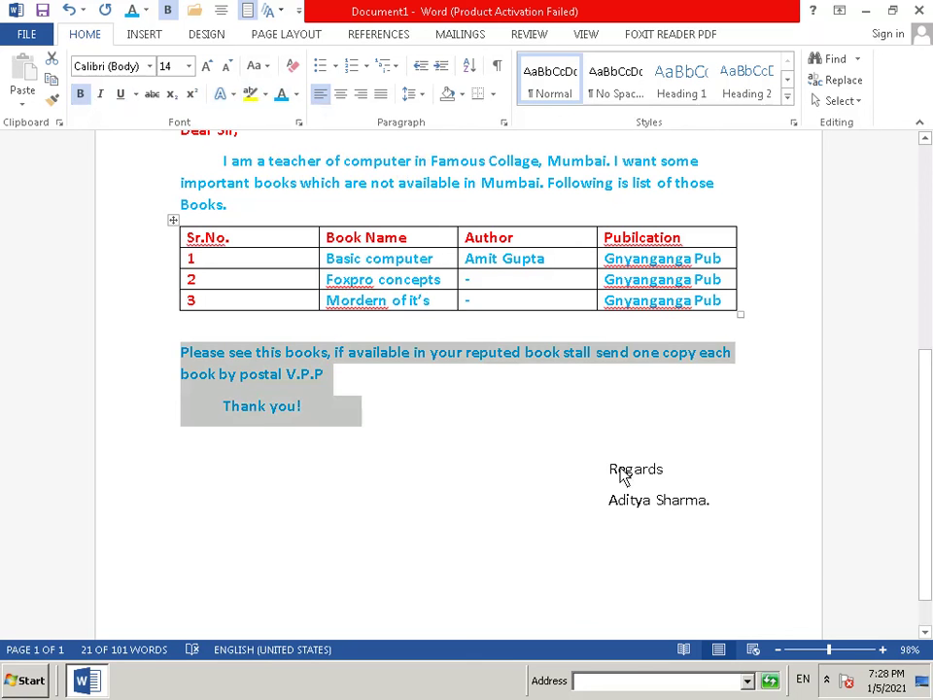
pyautogui.moveTo(609, 472); pyautogui.dragTo(716, 519)
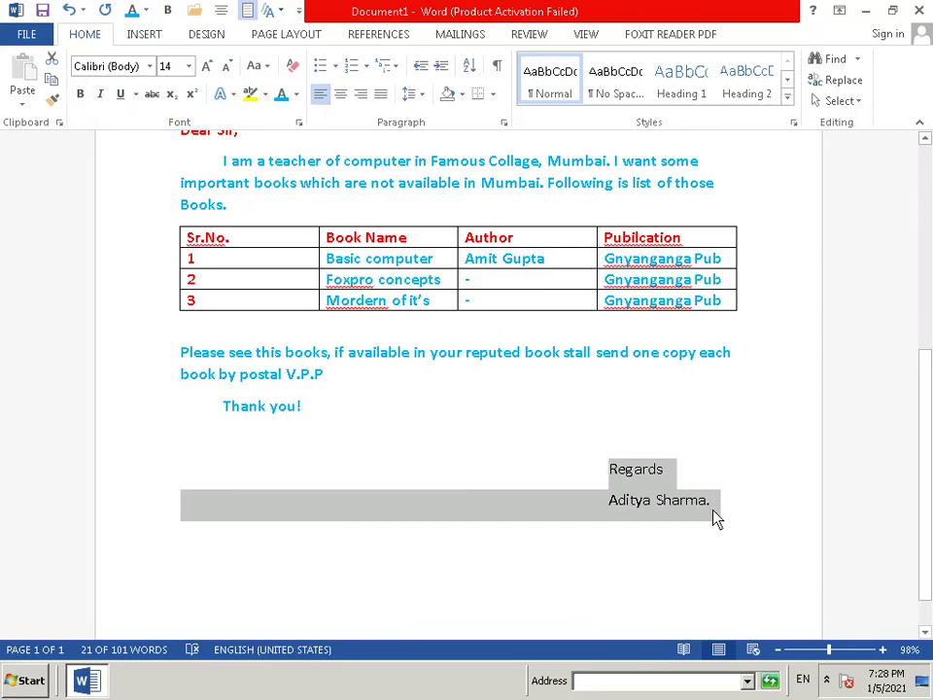
pyautogui.click(281, 95)
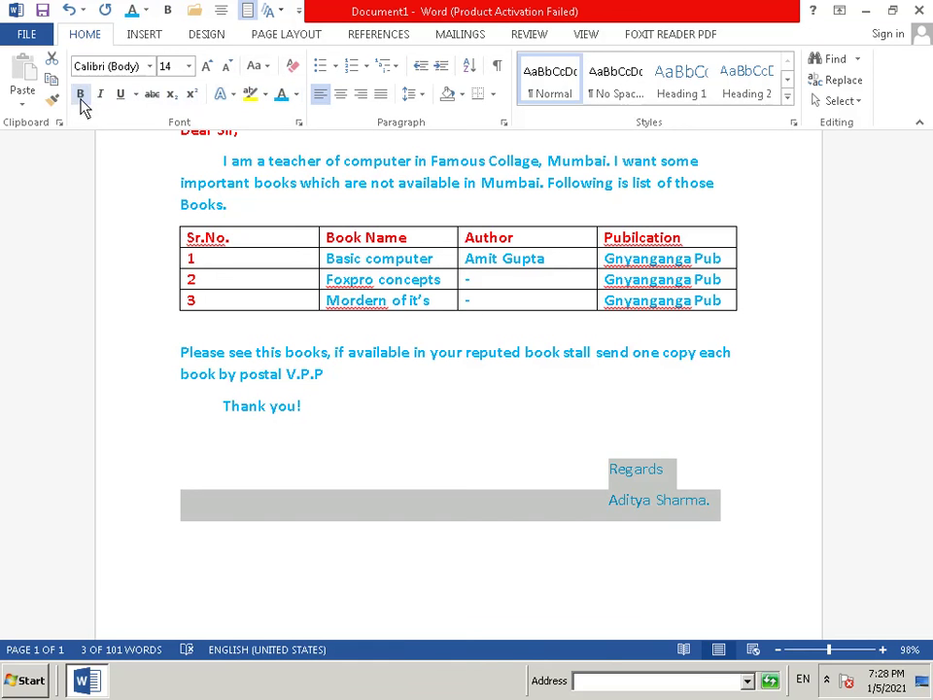
pyautogui.scroll(4, 215, 279)
pyautogui.scroll(3, 215, 279)
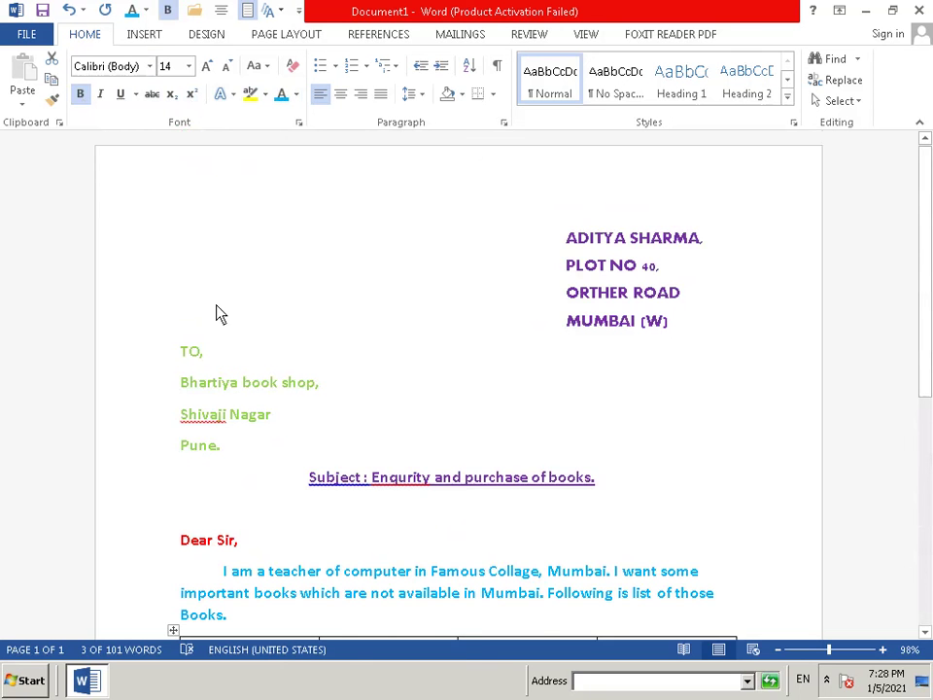
pyautogui.scroll(-2, 218, 313)
pyautogui.scroll(-2, 218, 313)
pyautogui.scroll(-2, 217, 313)
pyautogui.scroll(3, 142, 425)
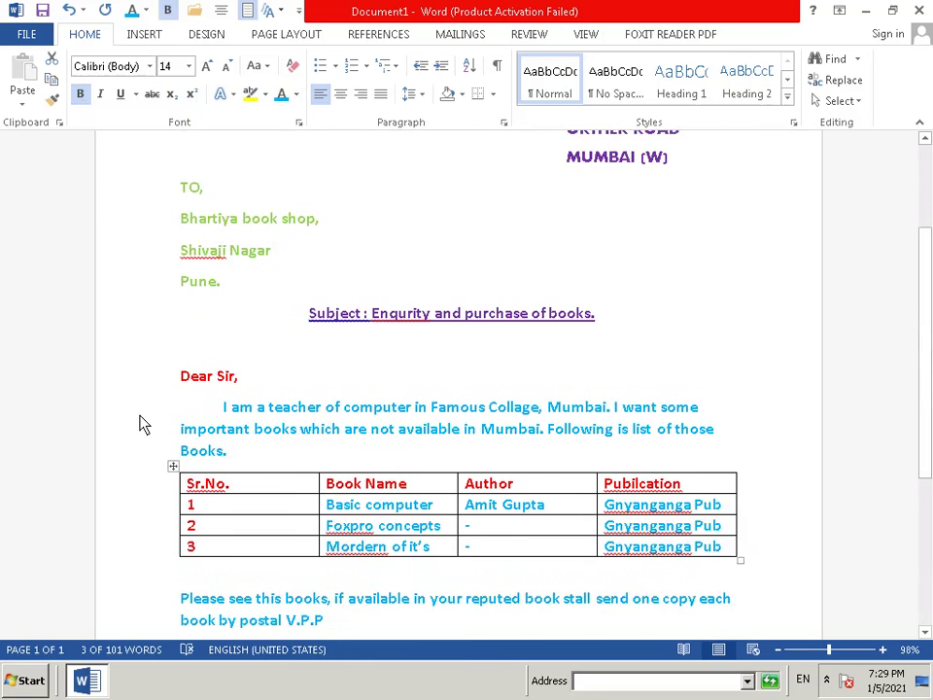
pyautogui.scroll(1, 142, 425)
pyautogui.scroll(2, 142, 425)
pyautogui.scroll(1, 142, 425)
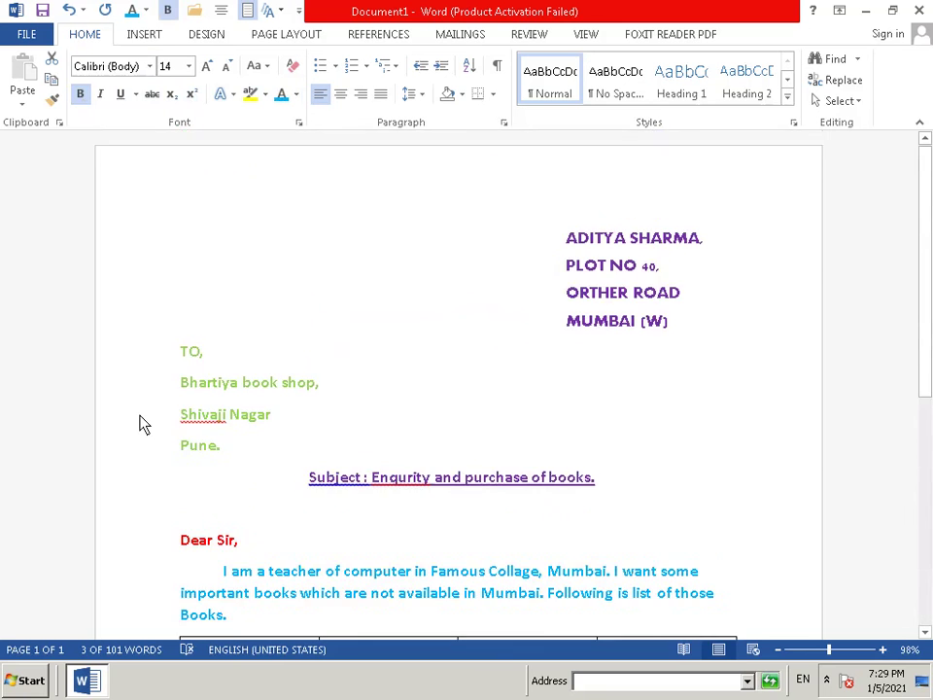
pyautogui.scroll(-1, 142, 425)
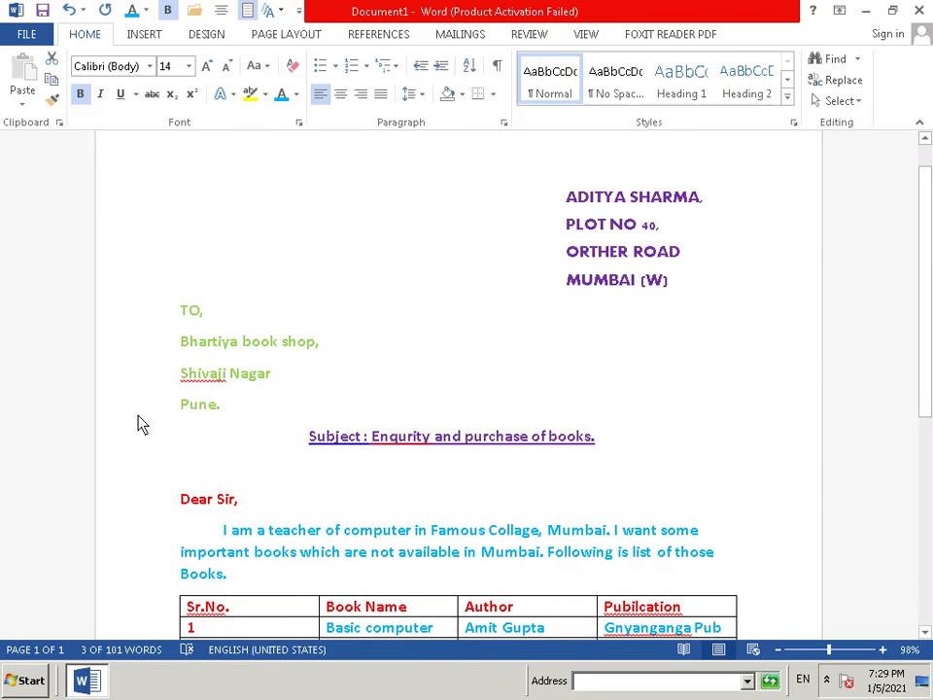